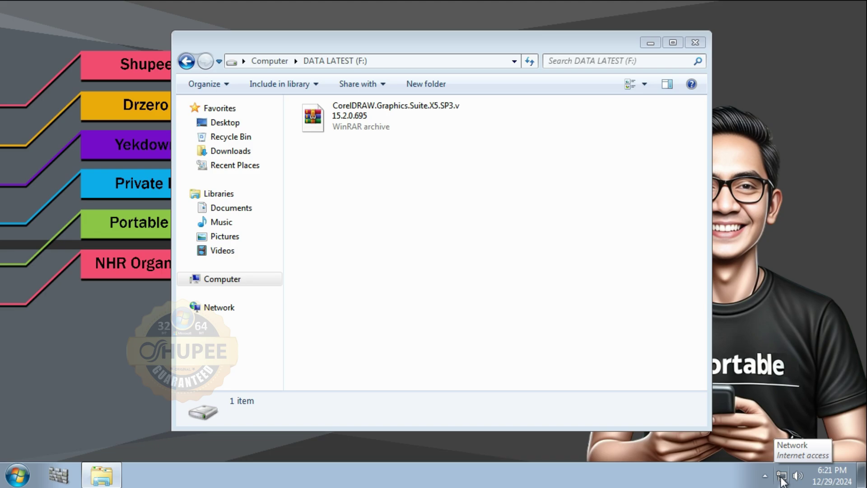
# - Disable the Local Area Connection adapter via Network and Sharing Center's adapter settings
pyautogui.click(782, 476)
pyautogui.click(772, 447)
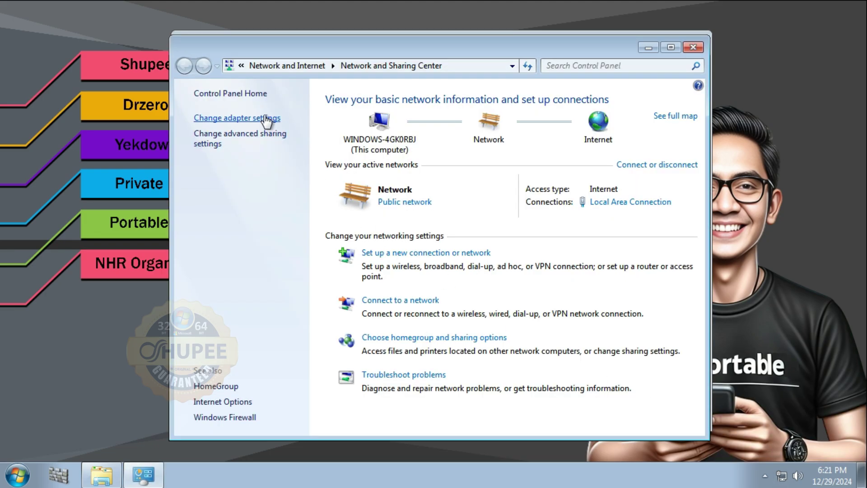
pyautogui.click(266, 119)
pyautogui.click(264, 115)
pyautogui.rightClick(236, 129)
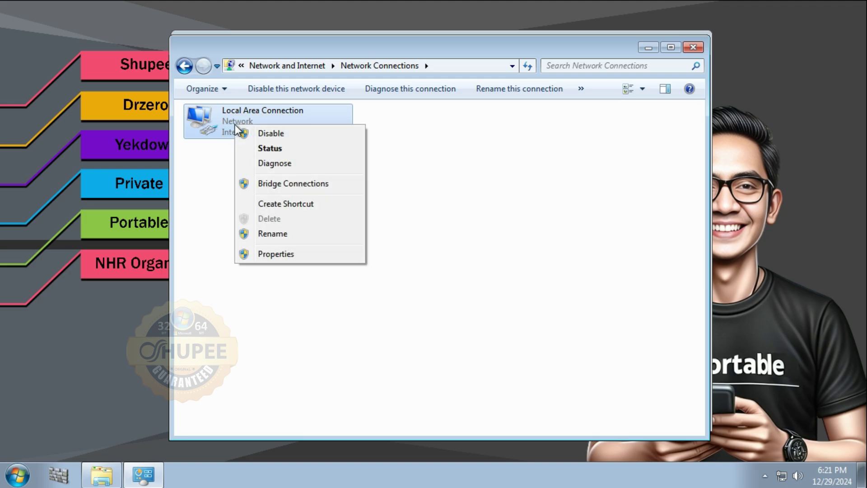
pyautogui.click(297, 134)
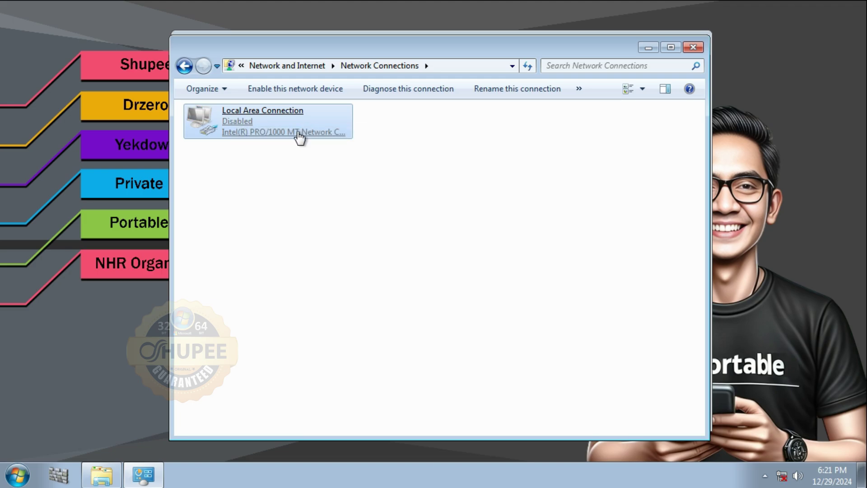
# - Close Network Connections, then turn off Windows Defender real-time protection, save, and close Defender
pyautogui.click(689, 50)
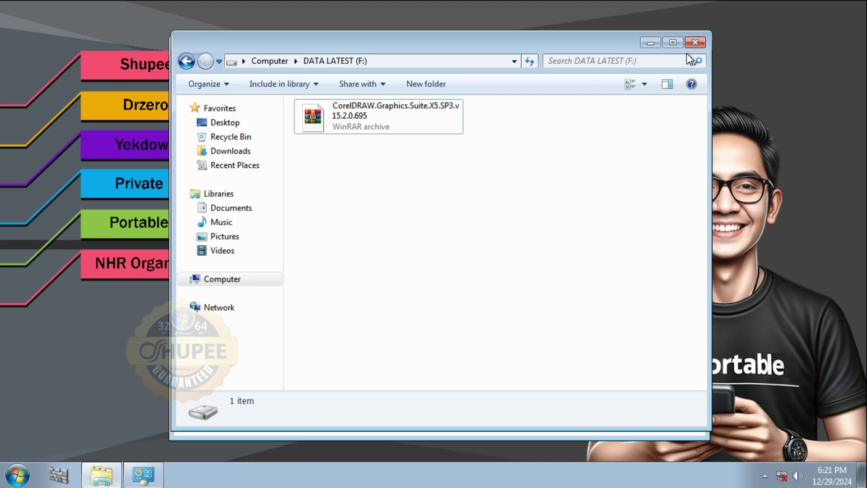
pyautogui.click(59, 473)
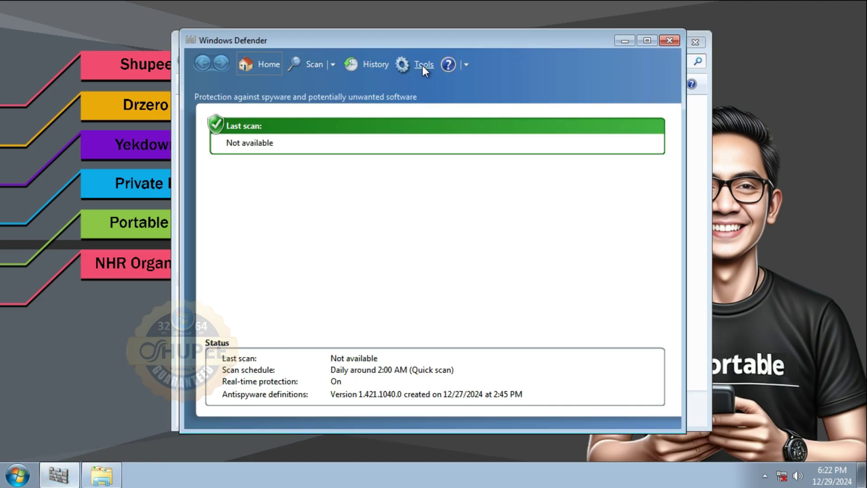
pyautogui.click(422, 66)
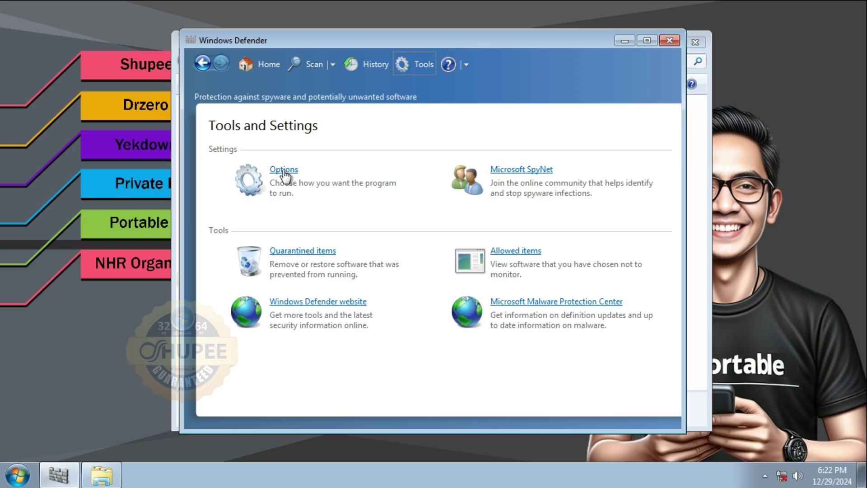
pyautogui.click(284, 173)
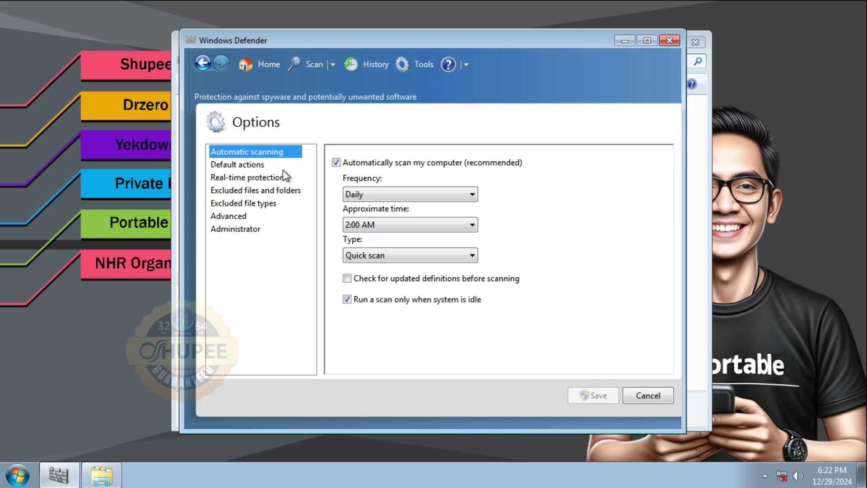
pyautogui.click(259, 178)
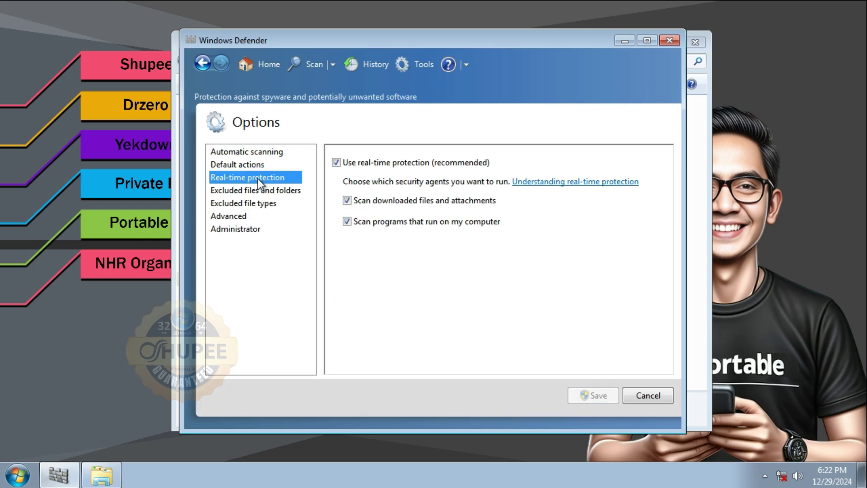
pyautogui.click(336, 163)
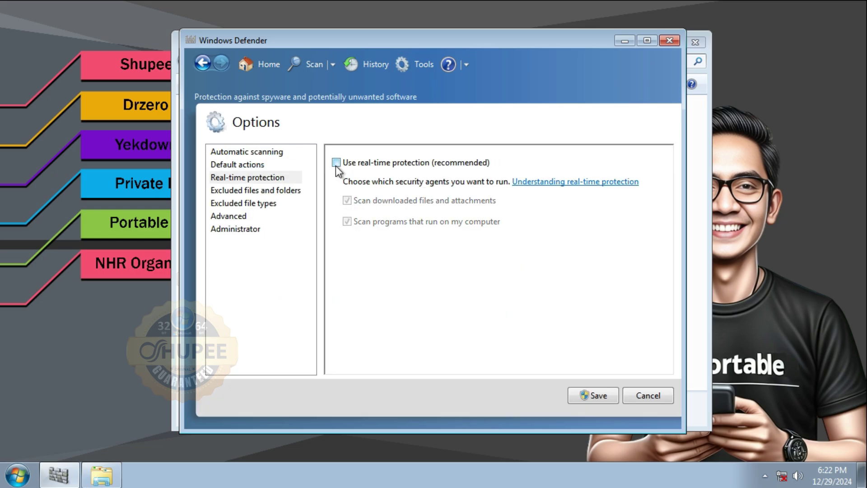
pyautogui.click(591, 395)
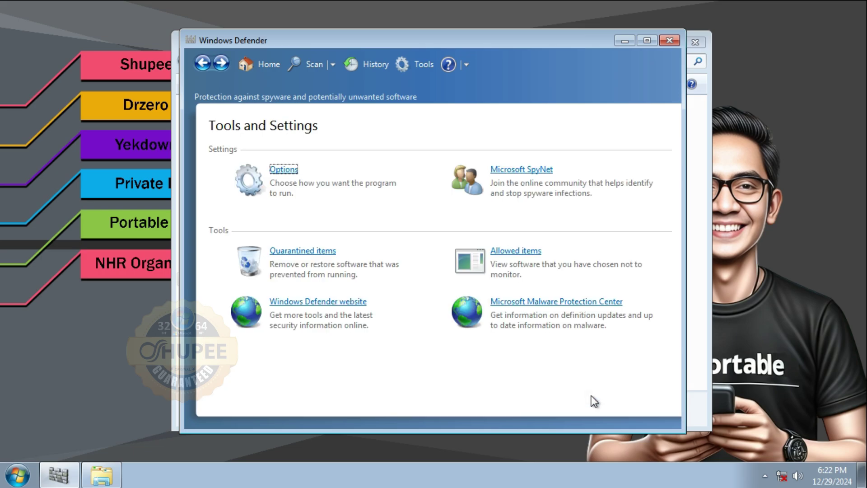
pyautogui.click(674, 44)
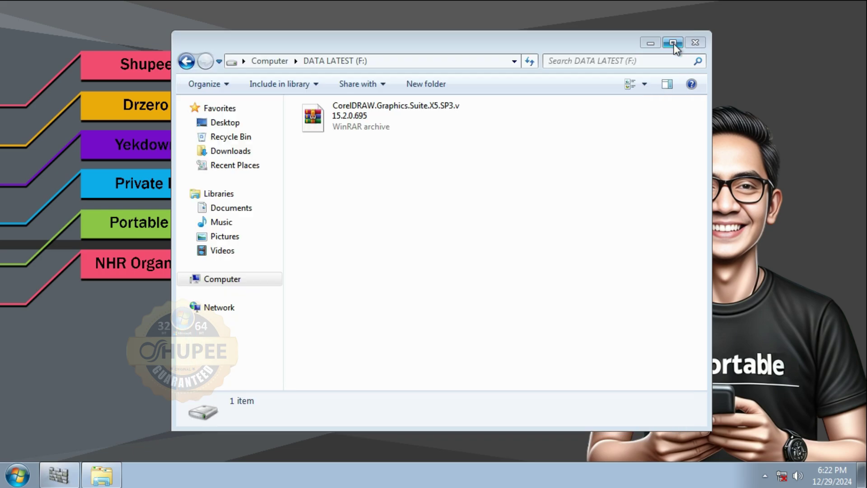
# - Extract the CorelDRAW X5 SP3 archive with 7-Zip Extract Here, entering the archive password
pyautogui.rightClick(334, 117)
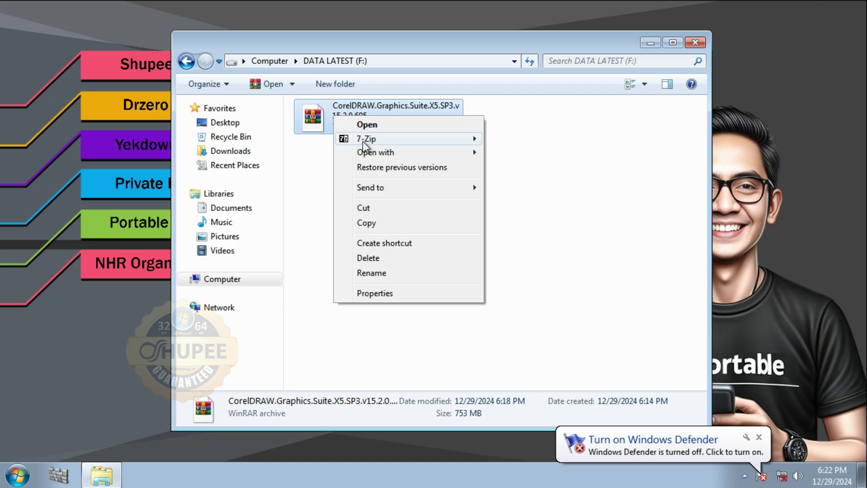
pyautogui.moveTo(365, 144)
pyautogui.click(510, 142)
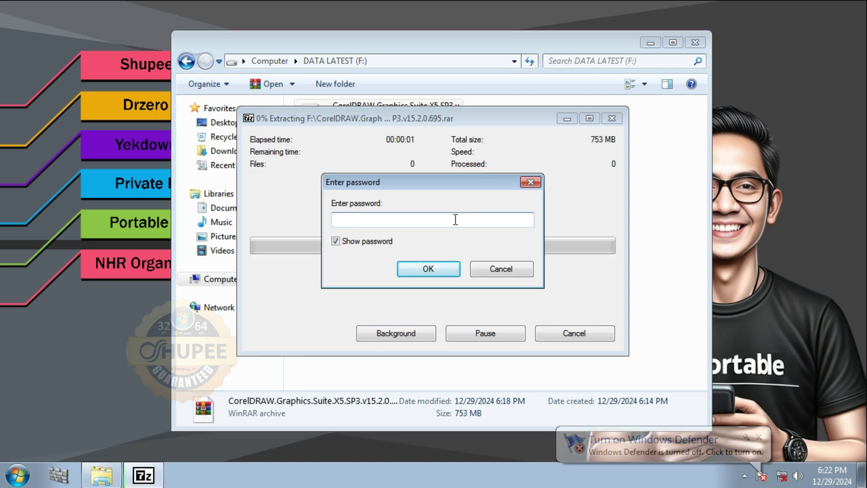
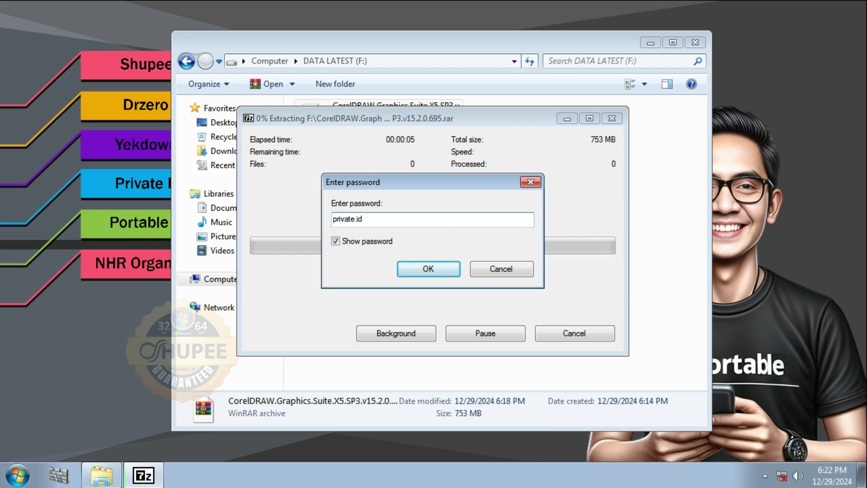
pyautogui.click(430, 272)
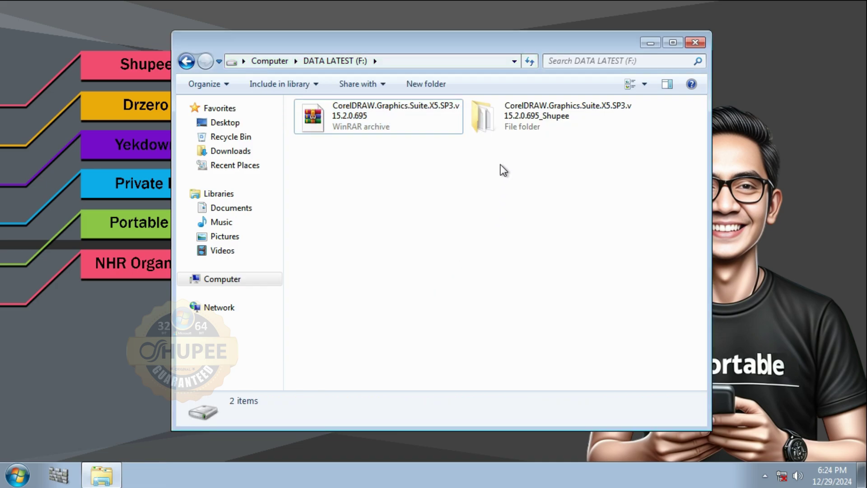
# - Open the _Shupee folder, switch to Large Icons view, and launch Setup
pyautogui.doubleClick(506, 118)
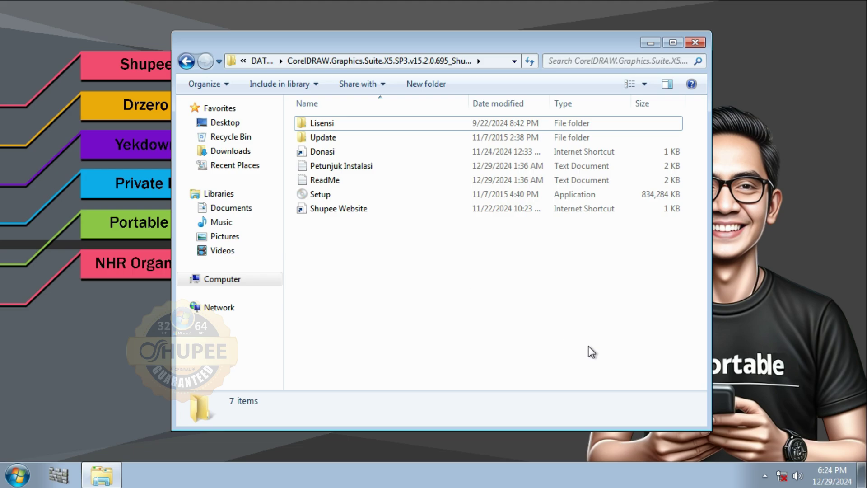
pyautogui.click(632, 85)
pyautogui.click(632, 85)
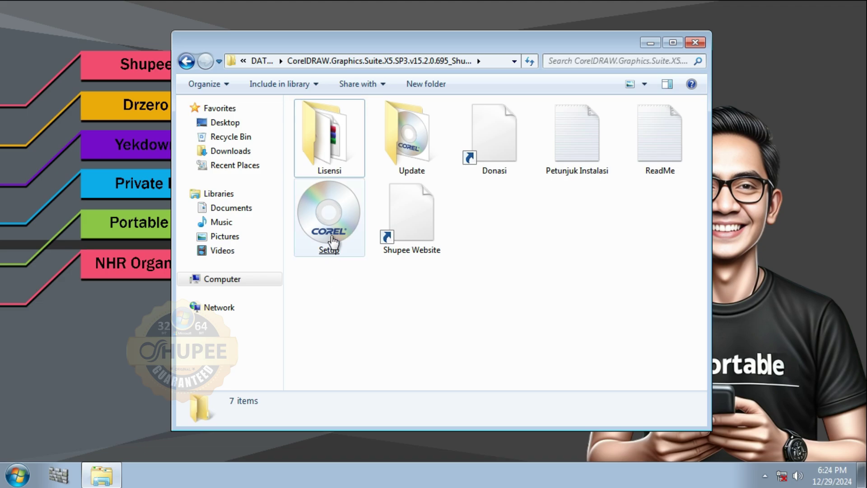
pyautogui.click(330, 237)
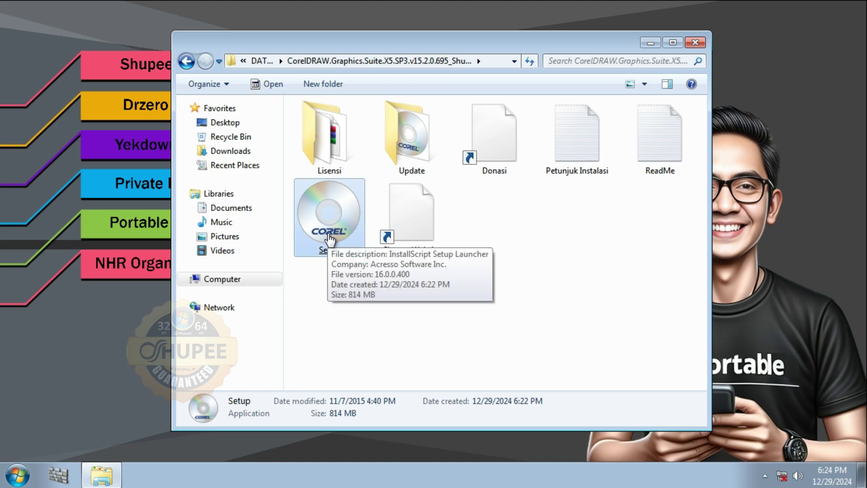
pyautogui.doubleClick(328, 235)
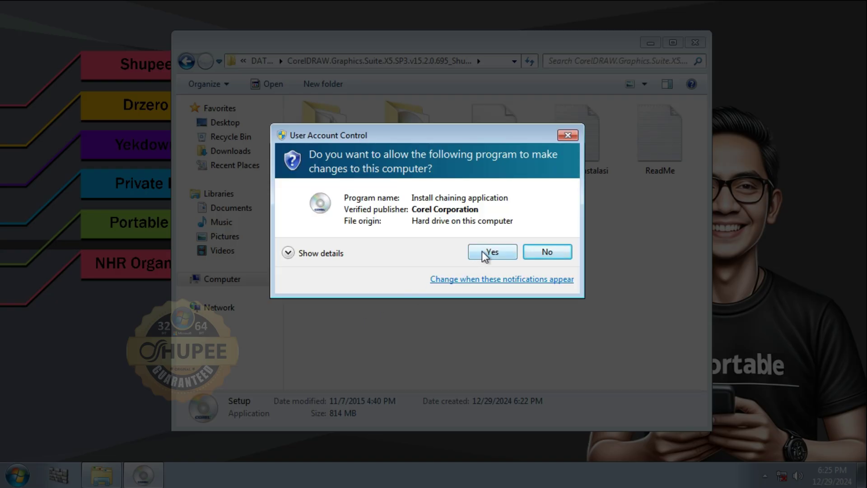
# - Allow the installer through UAC, accept the license terms, and continue to user information
pyautogui.click(485, 254)
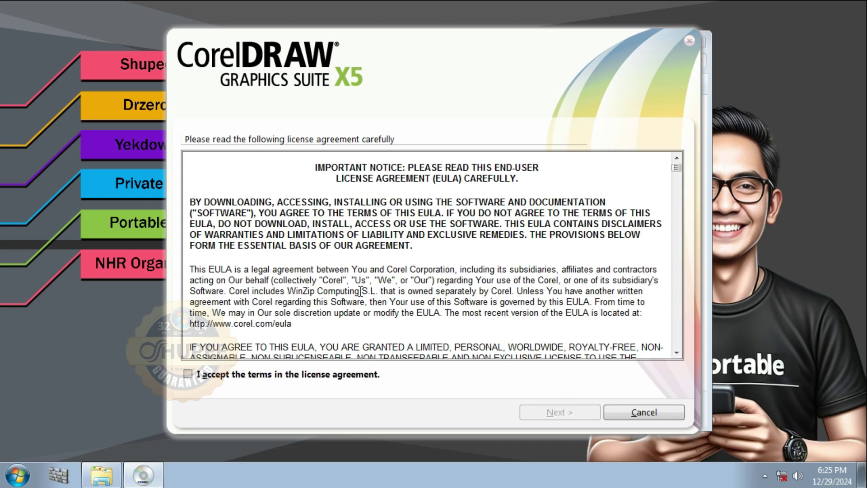
pyautogui.click(188, 374)
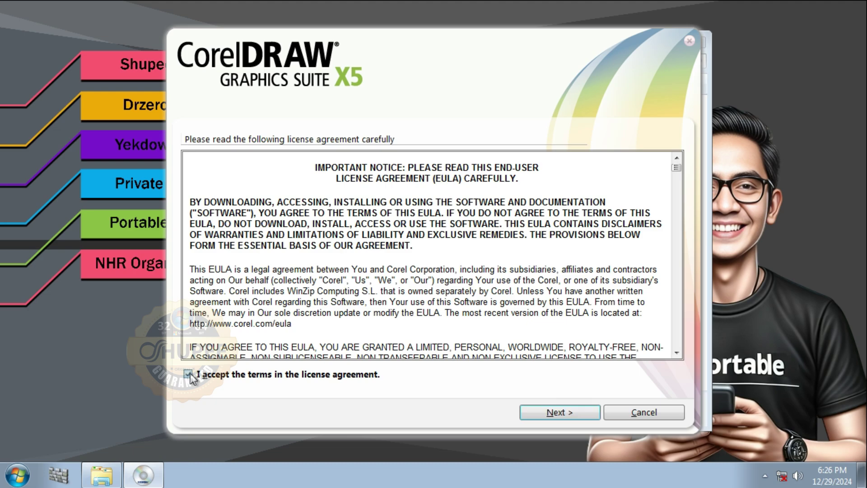
pyautogui.click(556, 412)
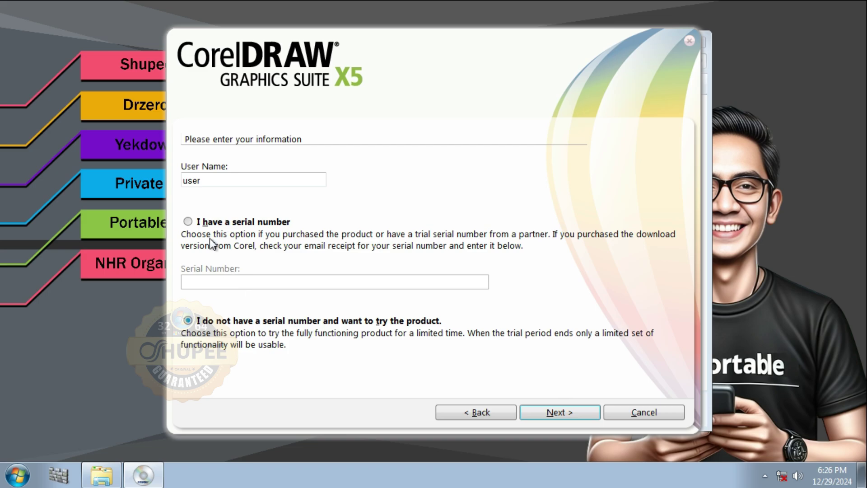
# - Run the keygen from the Lisensi folder as administrator
pyautogui.click(102, 485)
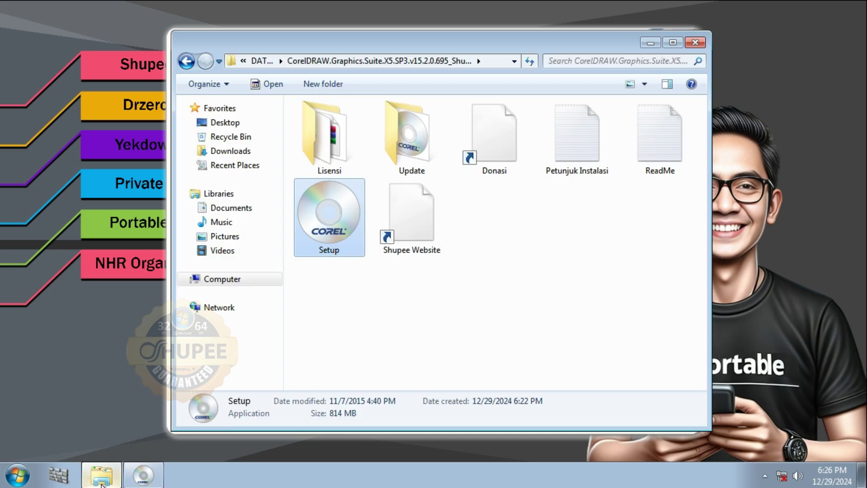
pyautogui.click(333, 143)
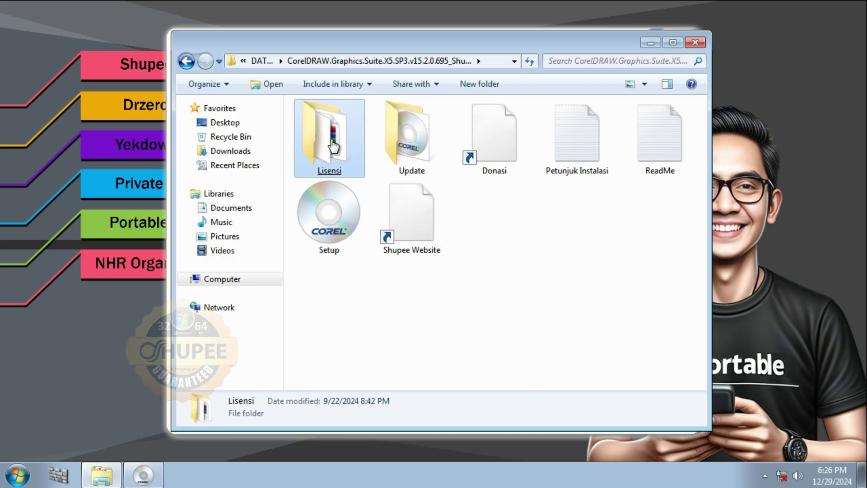
pyautogui.click(333, 142)
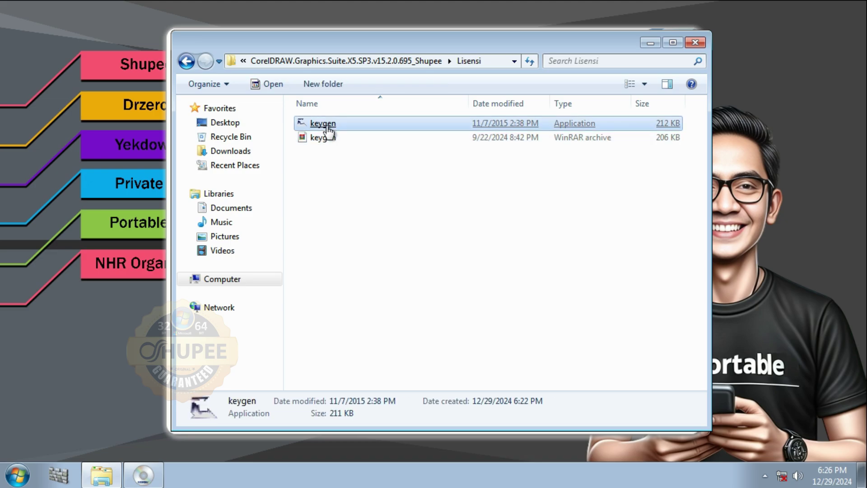
pyautogui.rightClick(327, 127)
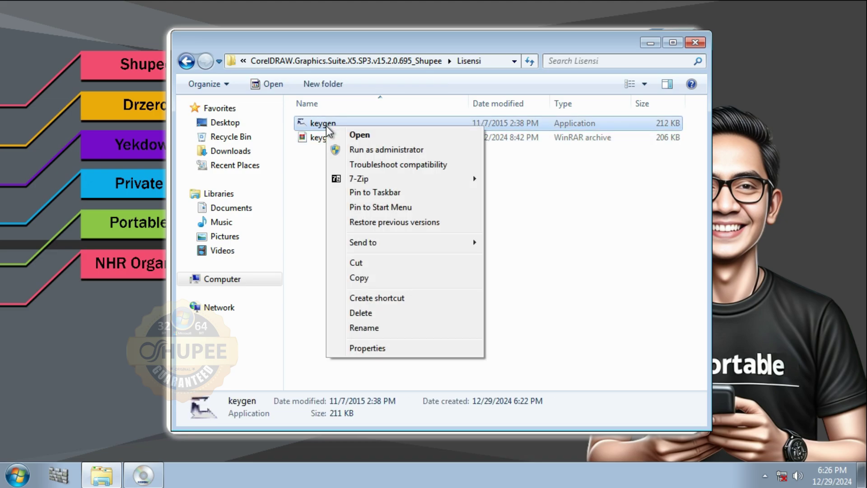
pyautogui.click(384, 149)
pyautogui.click(495, 275)
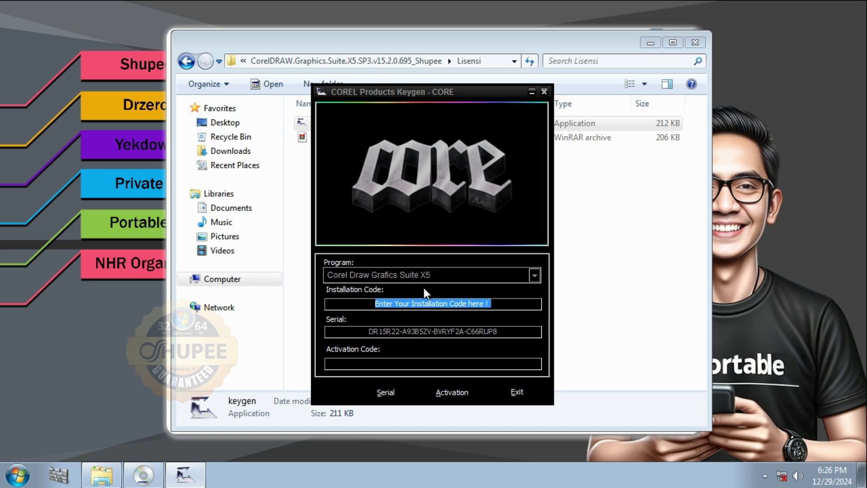
# - Copy the generated serial number and drag the keygen window to the top-left corner
pyautogui.click(498, 331)
pyautogui.moveTo(498, 331); pyautogui.dragTo(368, 332)
pyautogui.rightClick(412, 334)
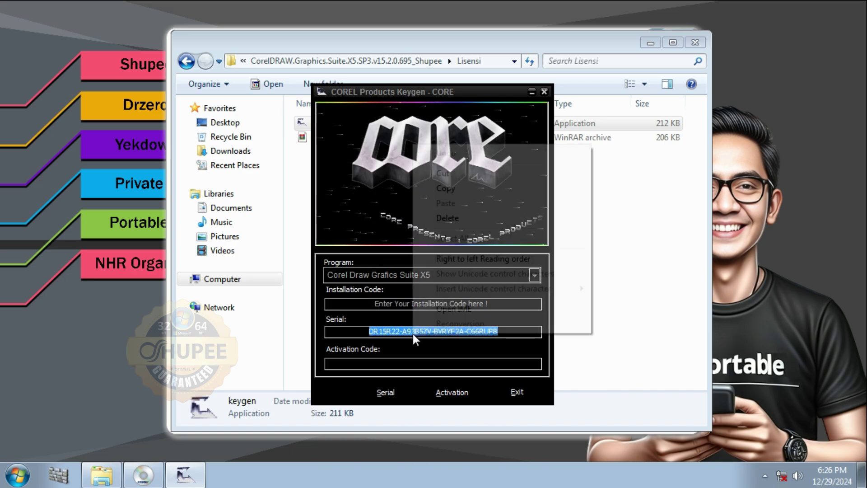
pyautogui.click(457, 191)
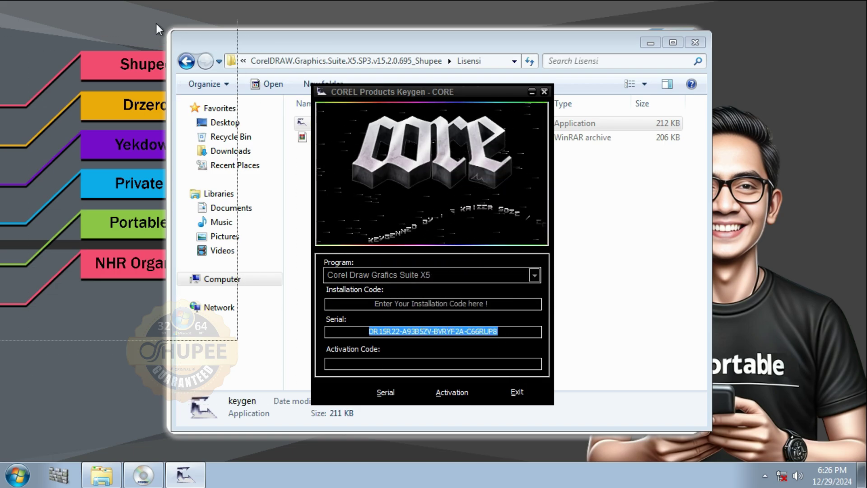
pyautogui.moveTo(473, 86); pyautogui.dragTo(169, 10)
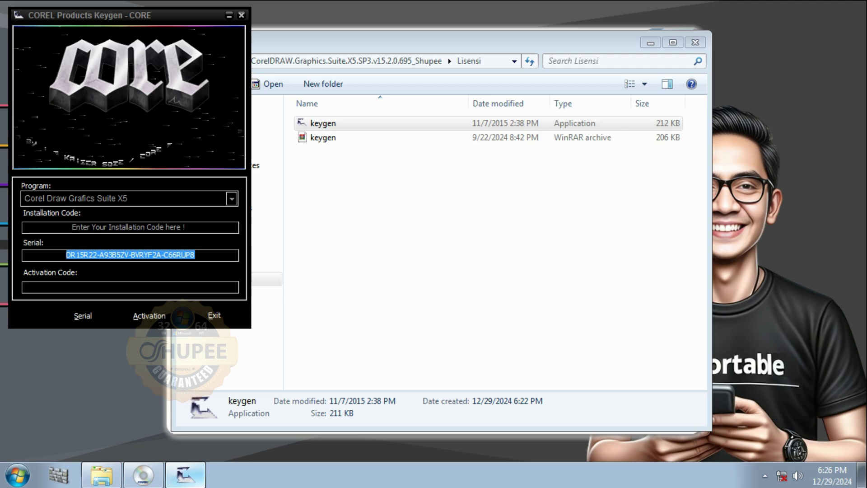
# - Choose 'I have a serial number', paste the copied serial, and continue
pyautogui.click(143, 475)
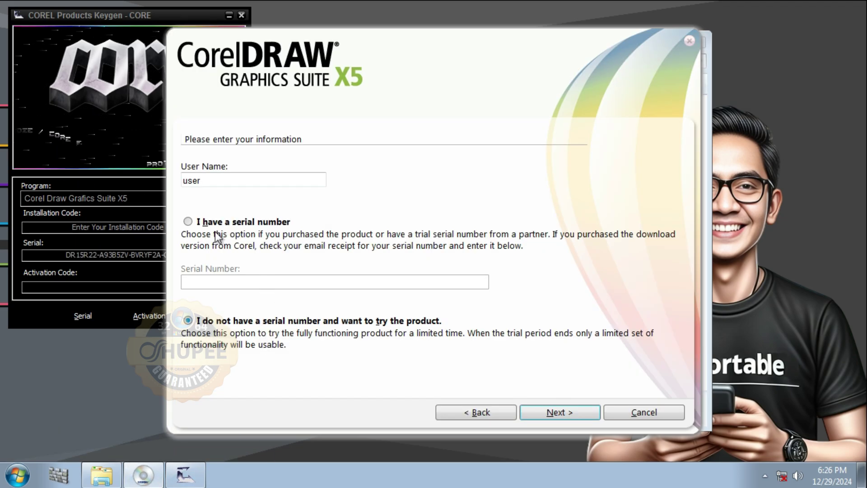
pyautogui.click(188, 222)
pyautogui.click(289, 283)
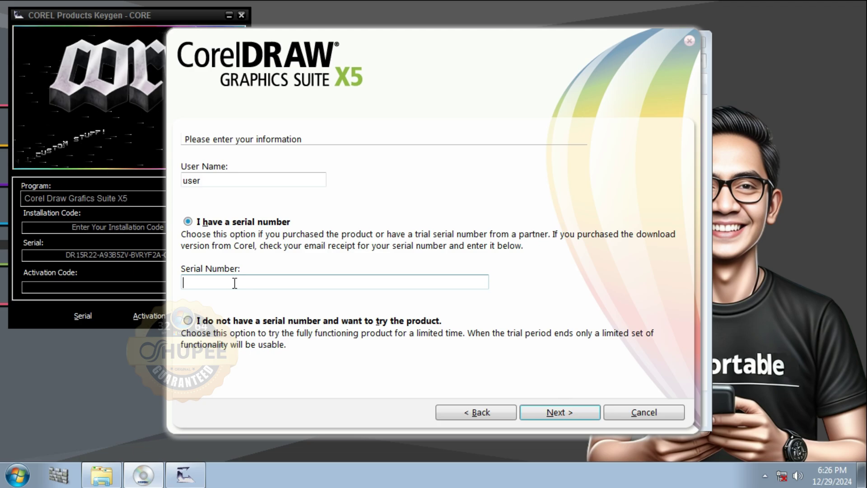
pyautogui.hotkey('ctrl', 'v')
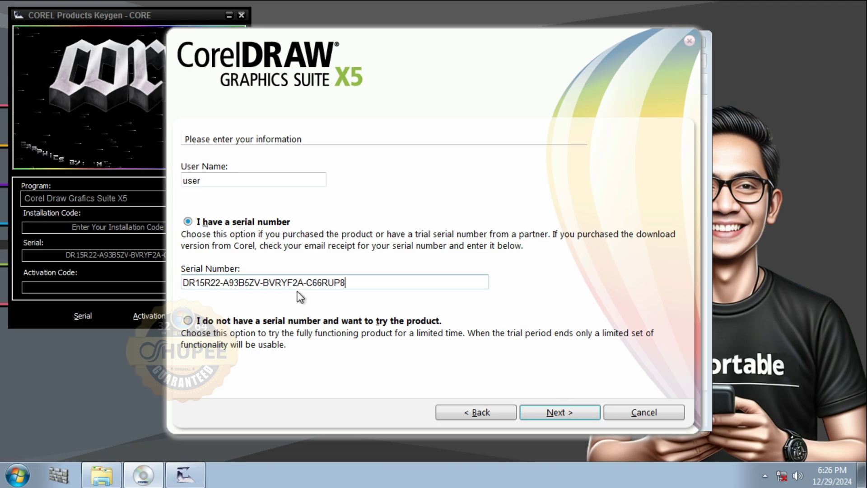
pyautogui.click(554, 413)
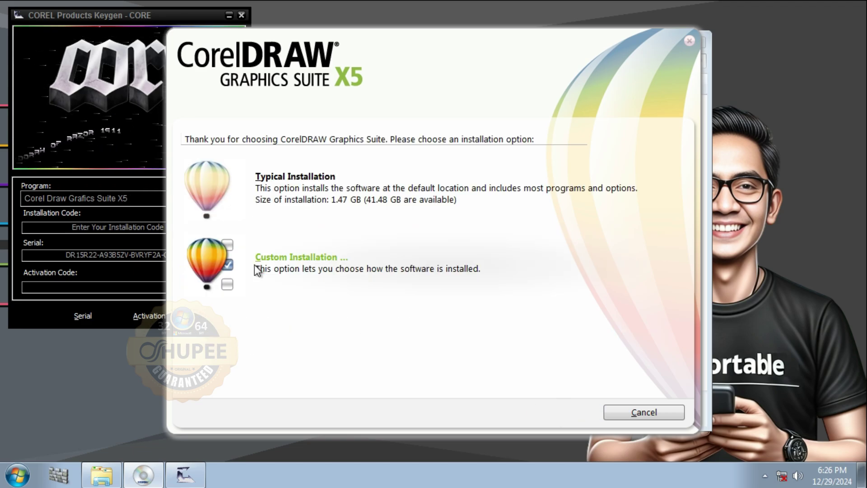
# - Pick Custom Installation, excluding Corel CAPTURE and Corel CONNECT, then continue to features
pyautogui.click(275, 257)
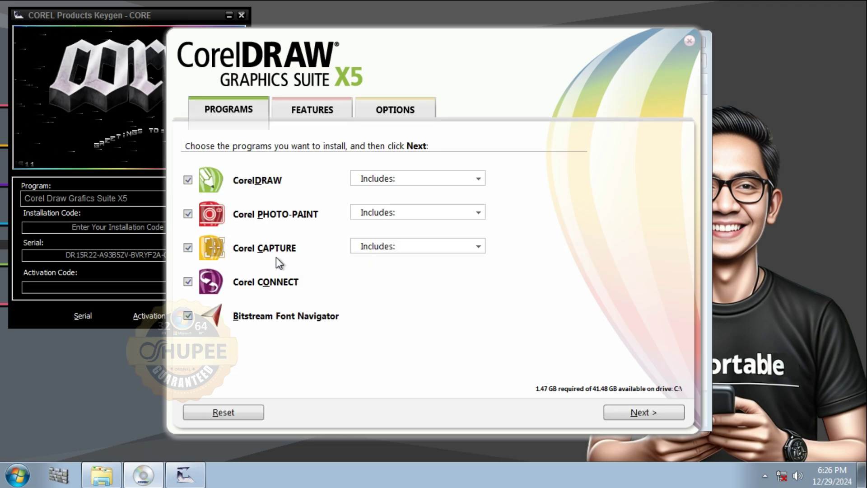
pyautogui.click(192, 248)
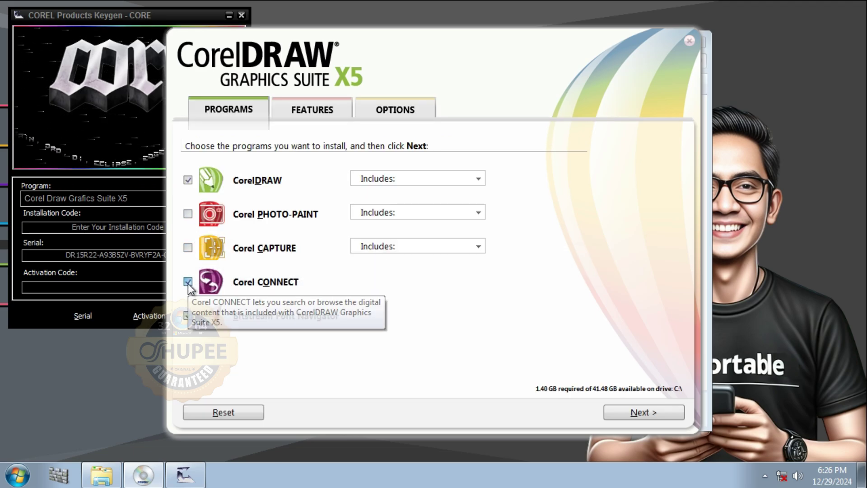
pyautogui.click(187, 283)
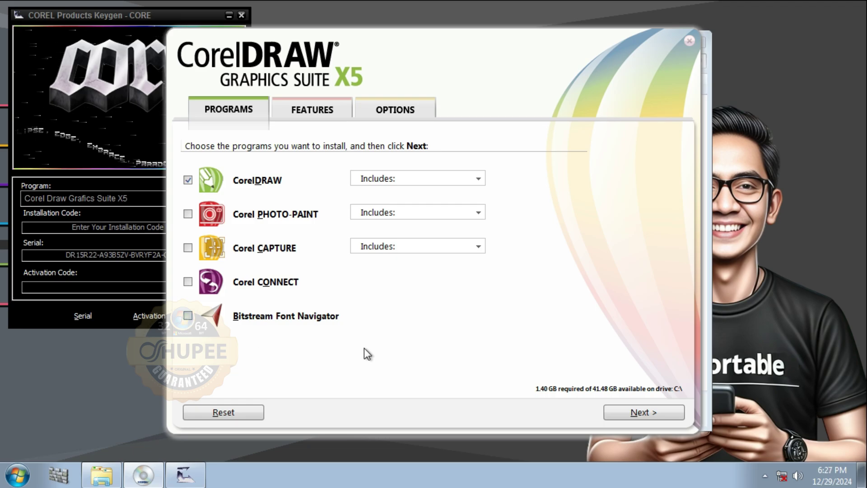
pyautogui.click(628, 416)
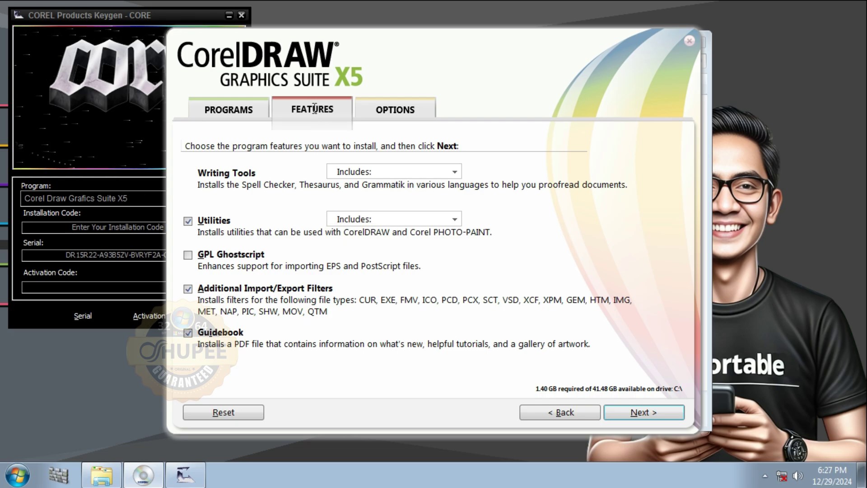
# - Advance past features to the Options page, leaving updates off and desktop shortcuts on
pyautogui.click(395, 110)
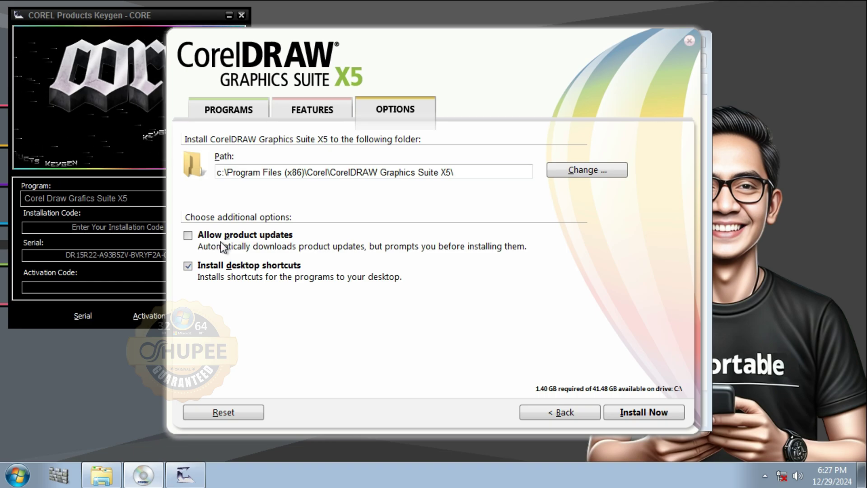
# - Start the CorelDRAW X5 installation with Install Now
pyautogui.click(652, 412)
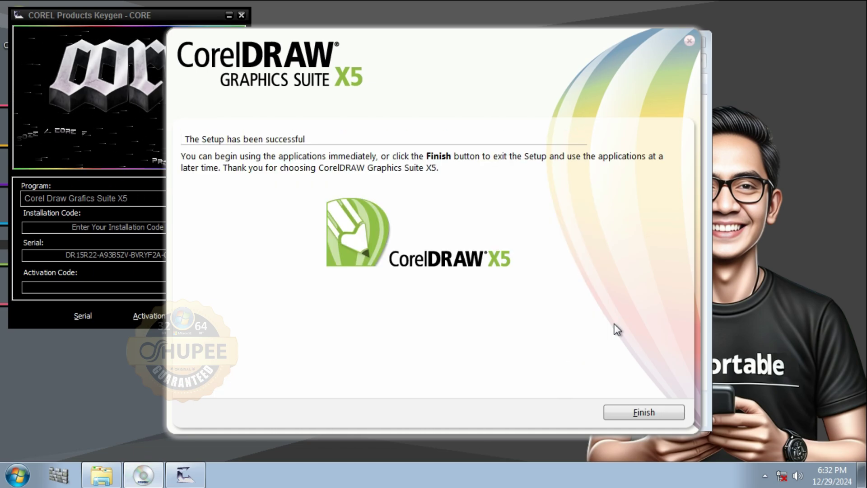
# - Finish the setup, then open the package's Update folder and launch the CGSX5HF4 hot fix
pyautogui.click(649, 414)
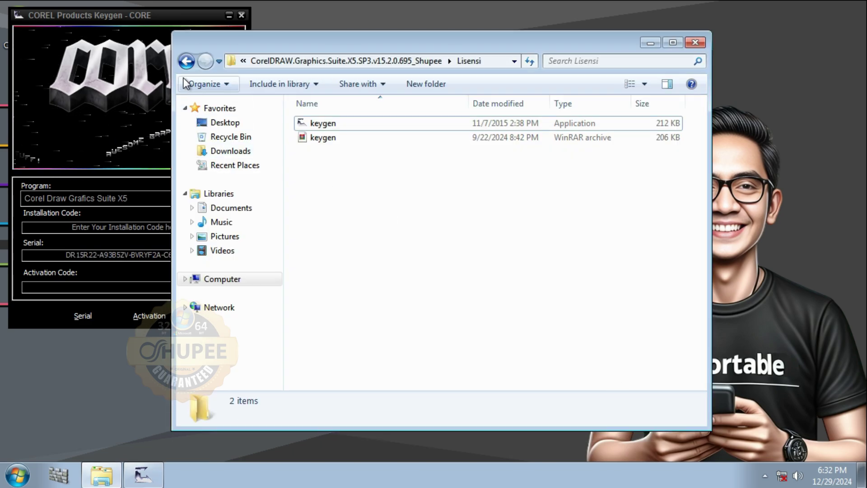
pyautogui.click(186, 62)
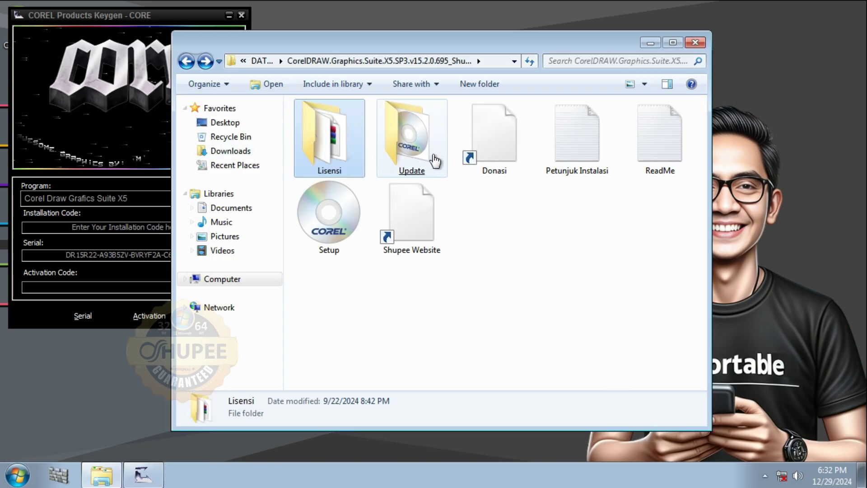
pyautogui.click(419, 160)
pyautogui.doubleClick(419, 160)
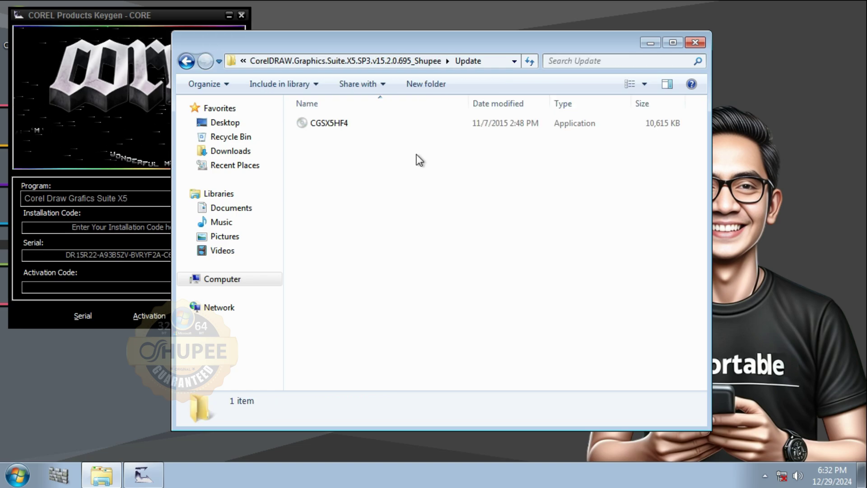
pyautogui.click(329, 129)
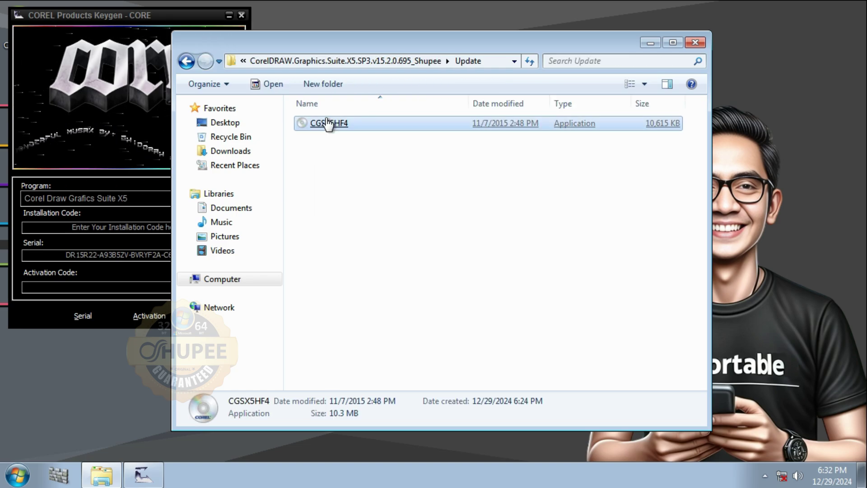
pyautogui.doubleClick(329, 127)
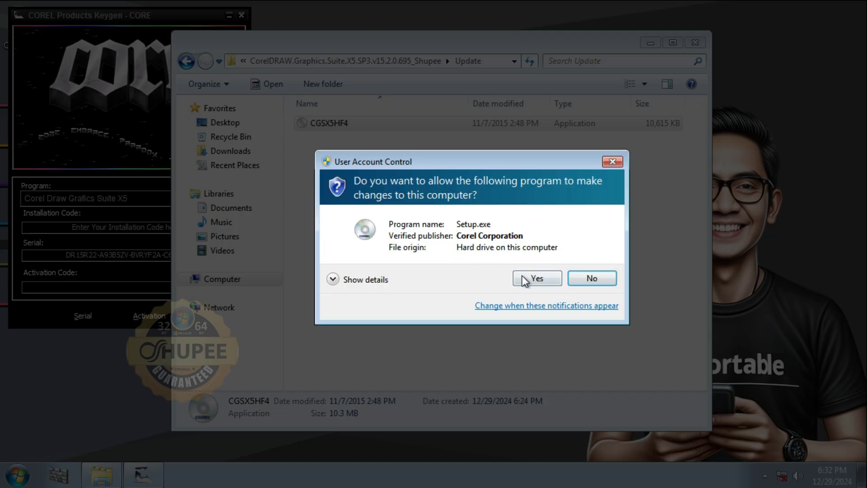
# - Allow the Hot Fix 4 installer, accept its licence terms, install the update and finish
pyautogui.click(524, 279)
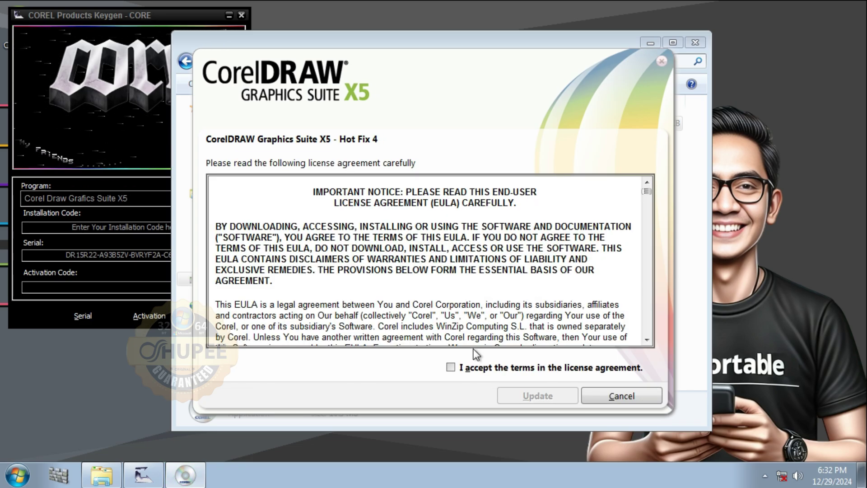
pyautogui.click(451, 367)
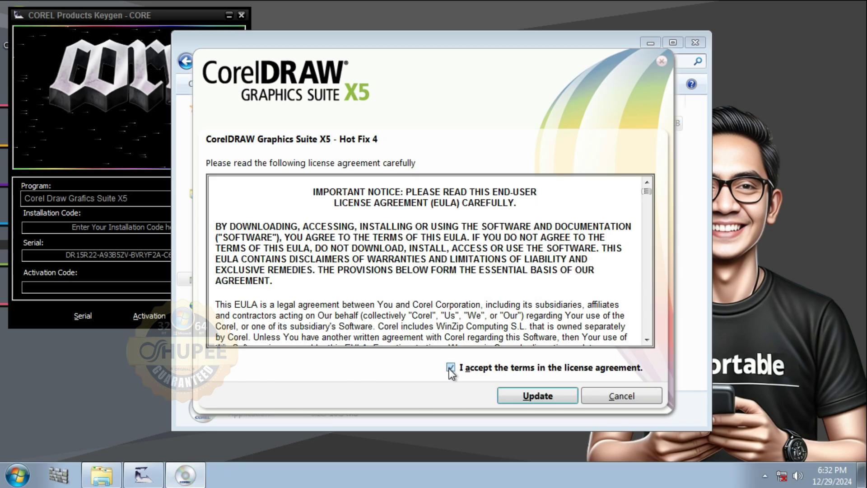
pyautogui.click(537, 396)
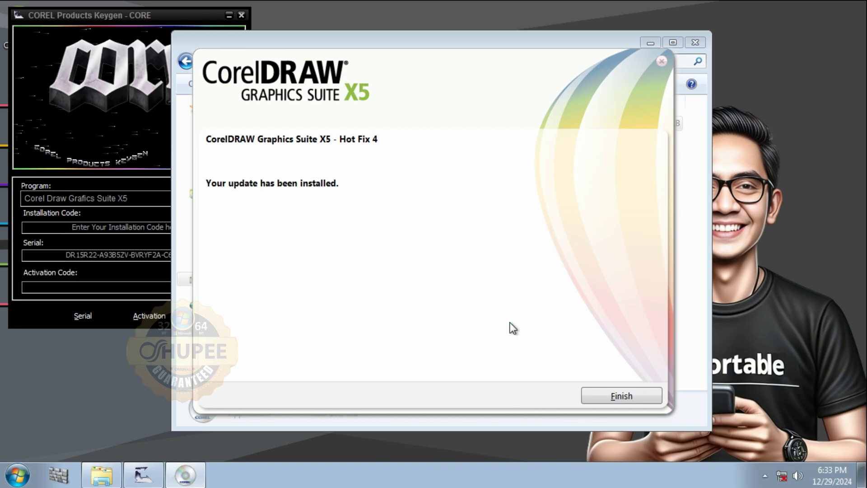
pyautogui.click(618, 400)
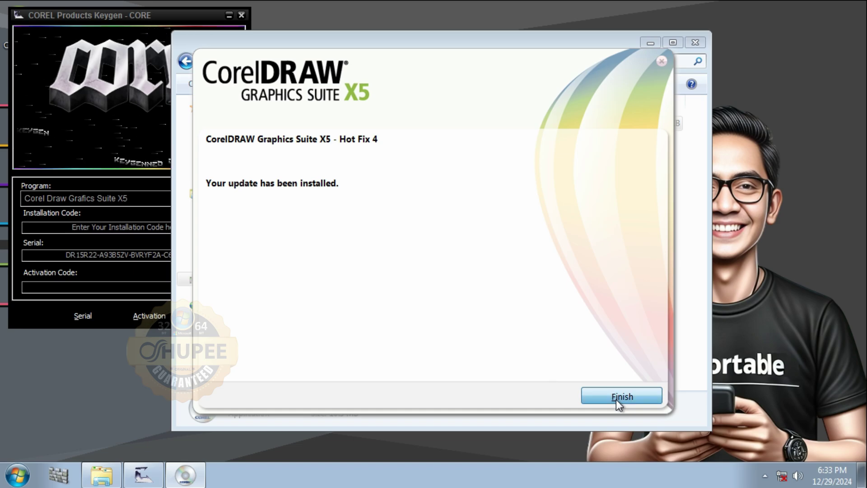
# - Close the Update folder, move the keygen to the right and launch CorelDRAW X5
pyautogui.click(696, 42)
pyautogui.moveTo(181, 10); pyautogui.dragTo(717, 31)
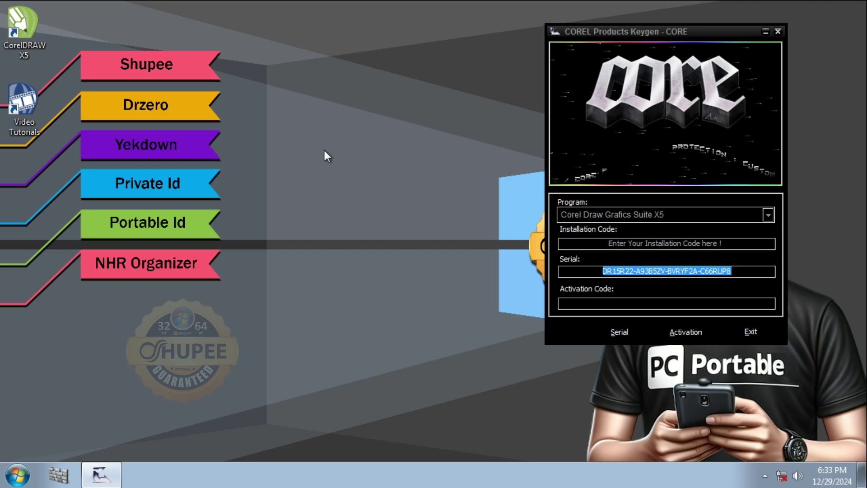
pyautogui.doubleClick(26, 41)
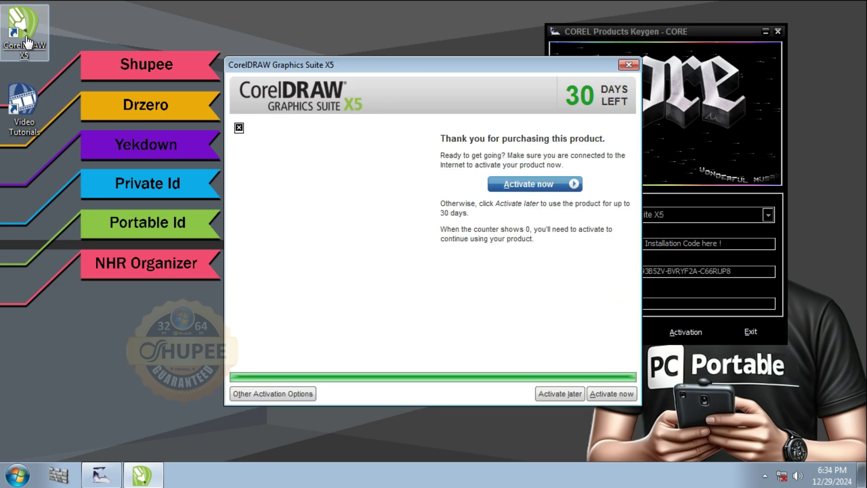
# - Choose Activate now, then phone activation, and move the activation dialog beside the keygen
pyautogui.click(538, 186)
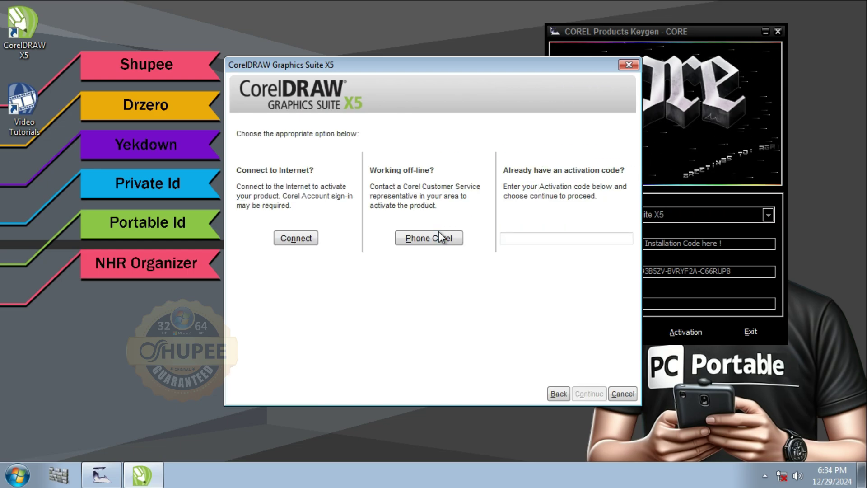
pyautogui.click(427, 238)
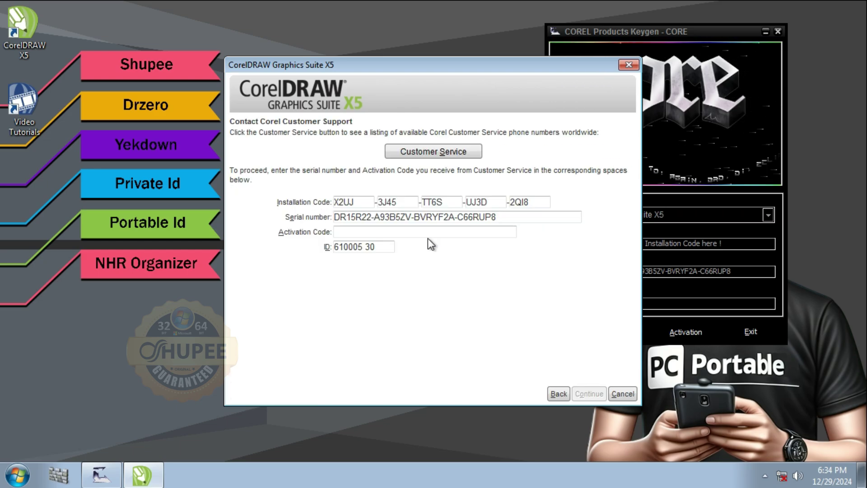
pyautogui.moveTo(435, 64); pyautogui.dragTo(310, 35)
# - Type CorelDRAW's installation code into the keygen's Installation Code field for Corel Draw Grafics Suite X5
pyautogui.click(666, 243)
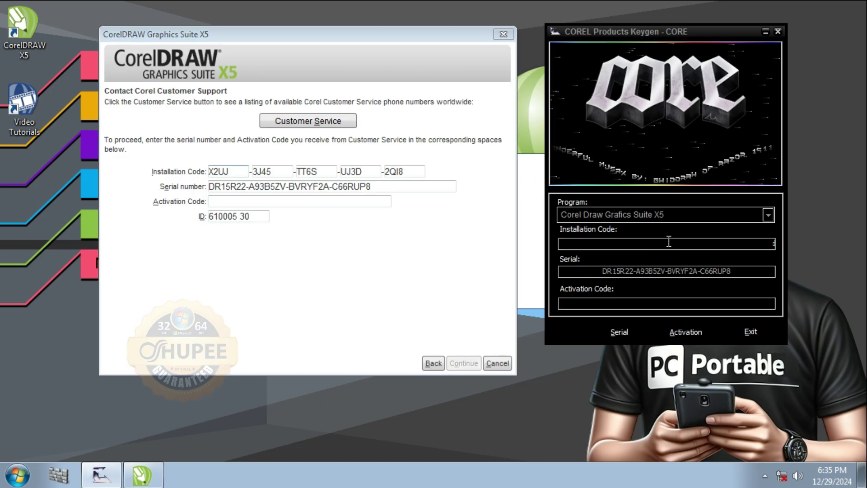
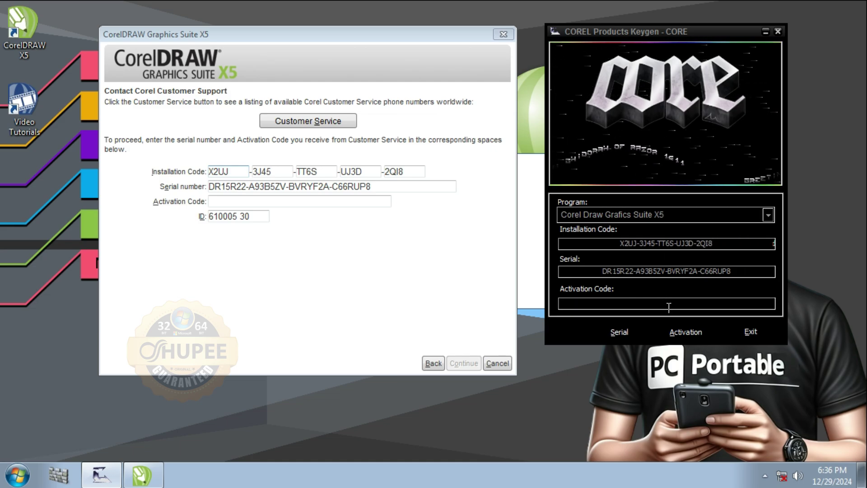
# - Generate the activation code in the keygen, paste it into CorelDRAW's Activation Code box and continue
pyautogui.click(685, 333)
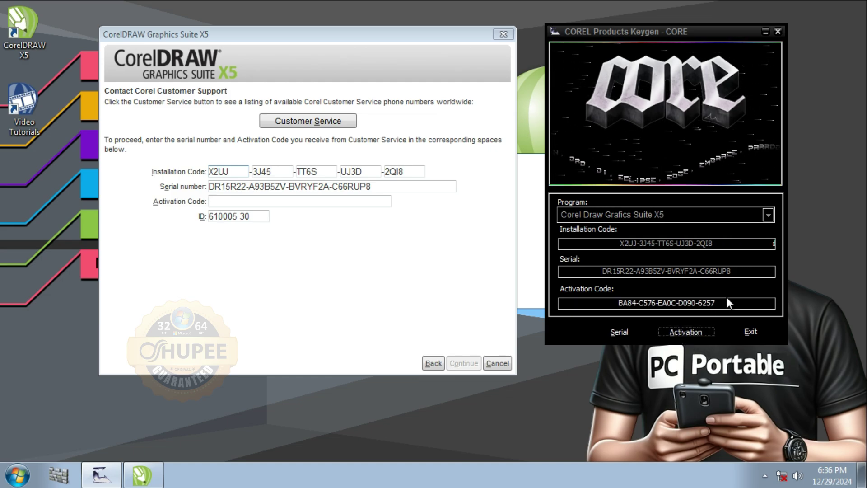
pyautogui.moveTo(727, 307); pyautogui.dragTo(617, 305)
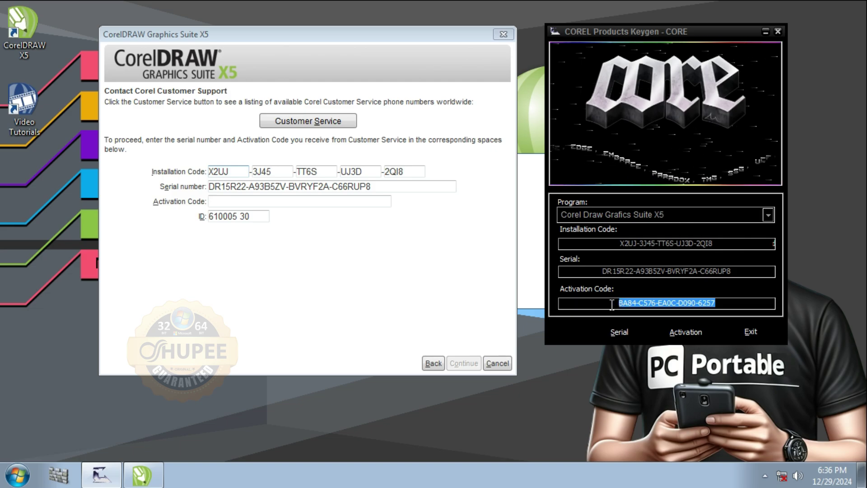
pyautogui.rightClick(647, 303)
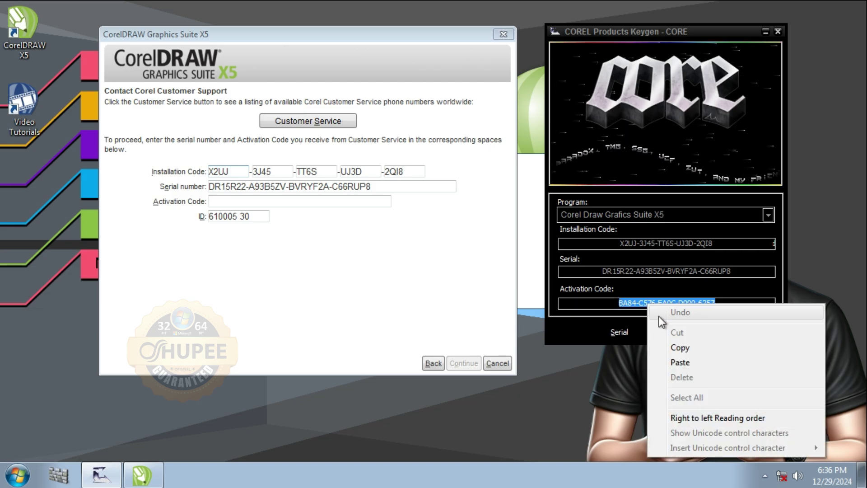
pyautogui.click(678, 352)
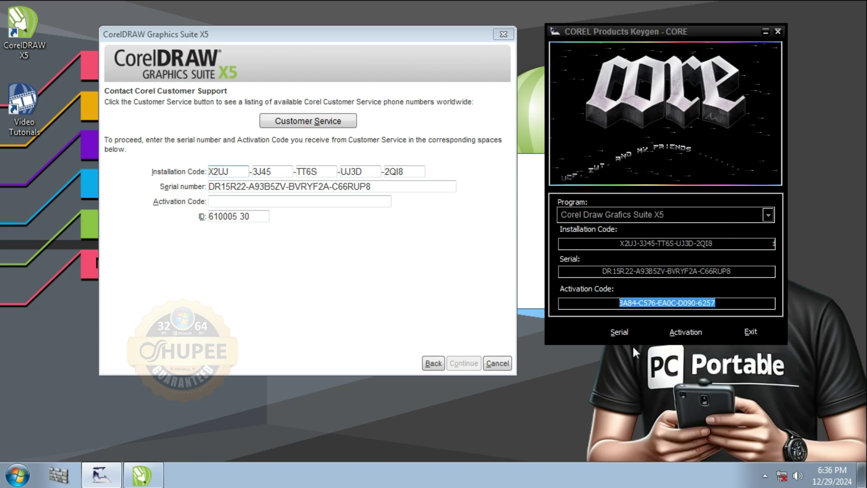
pyautogui.click(327, 202)
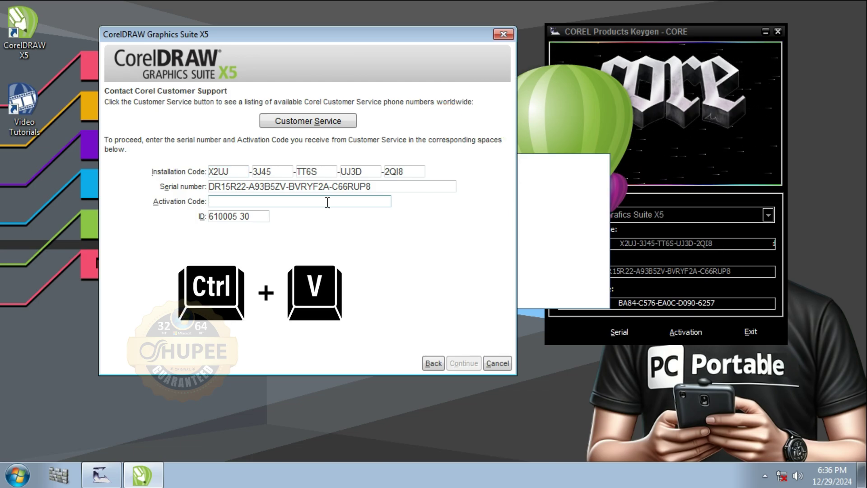
pyautogui.hotkey('ctrl', 'v')
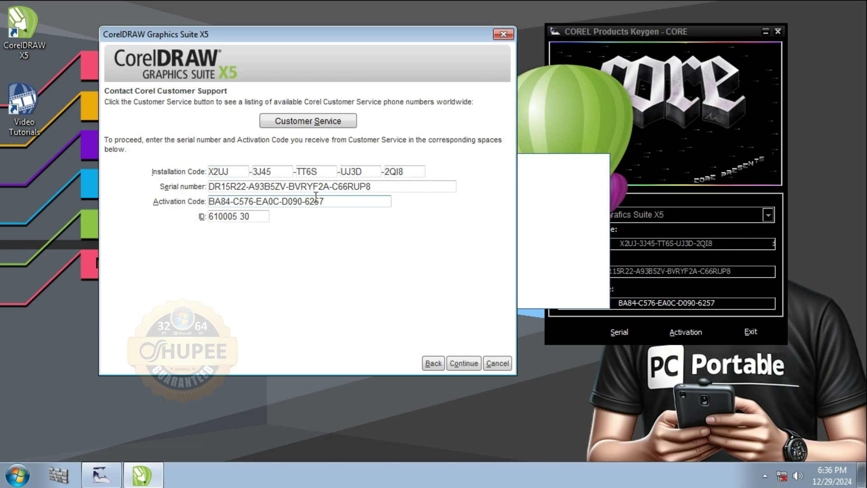
pyautogui.click(462, 364)
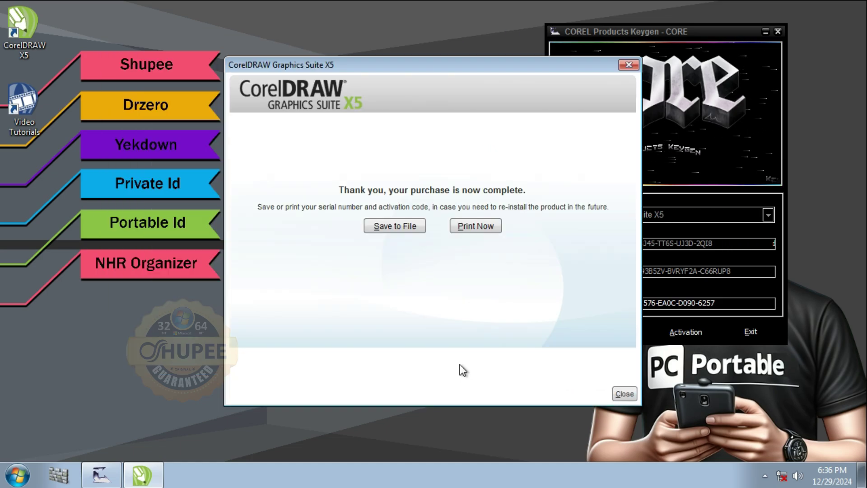
# - Save the serial and activation details as a text file in Documents and close the confirmation
pyautogui.click(389, 221)
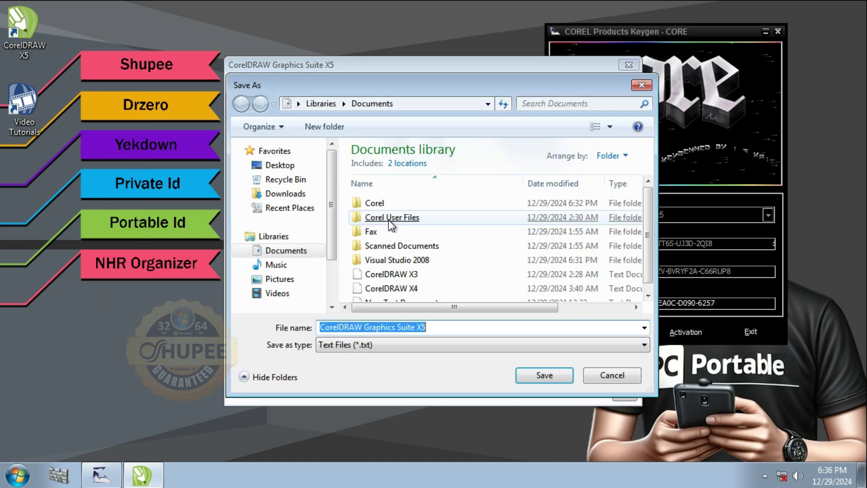
pyautogui.click(544, 379)
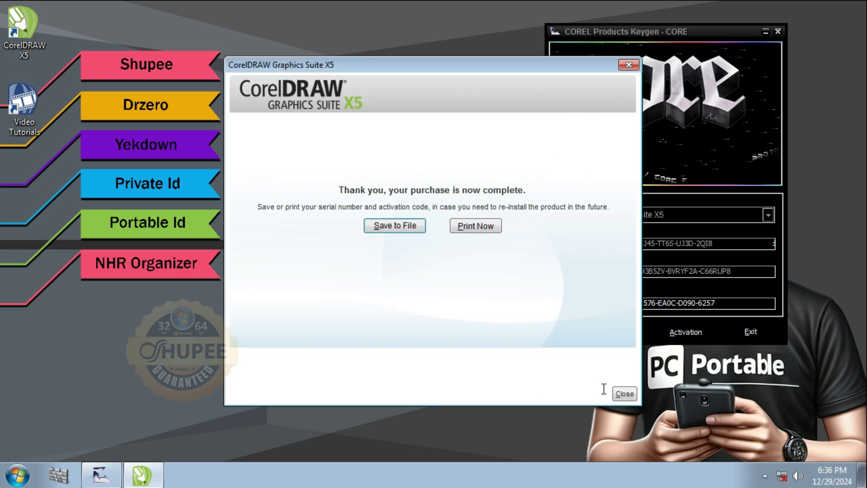
pyautogui.click(625, 395)
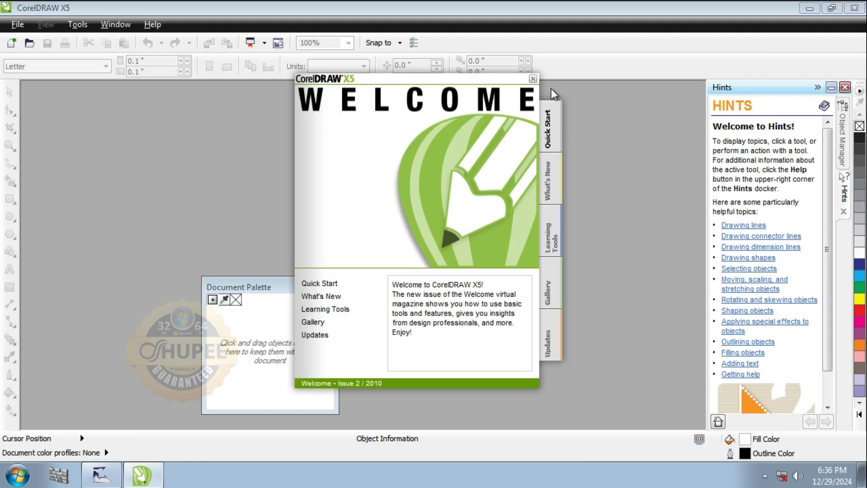
# - Close the Welcome screen, Hints docker and Document Palette in CorelDRAW's workspace
pyautogui.click(533, 79)
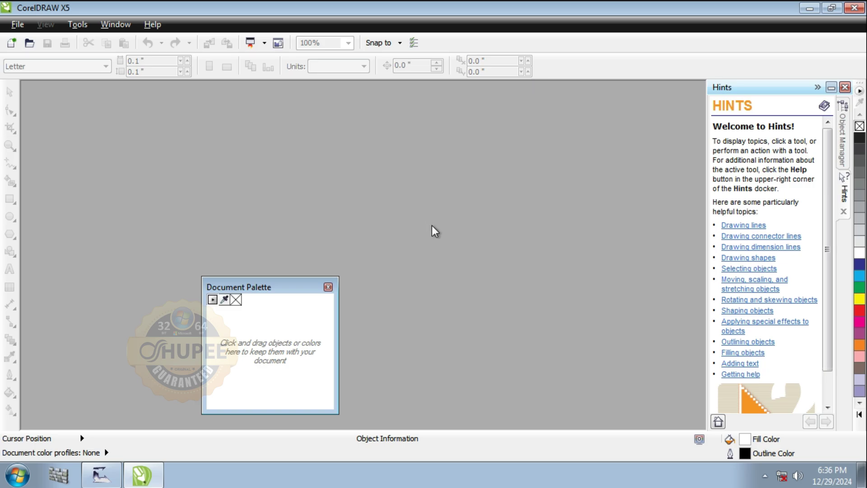
pyautogui.click(845, 88)
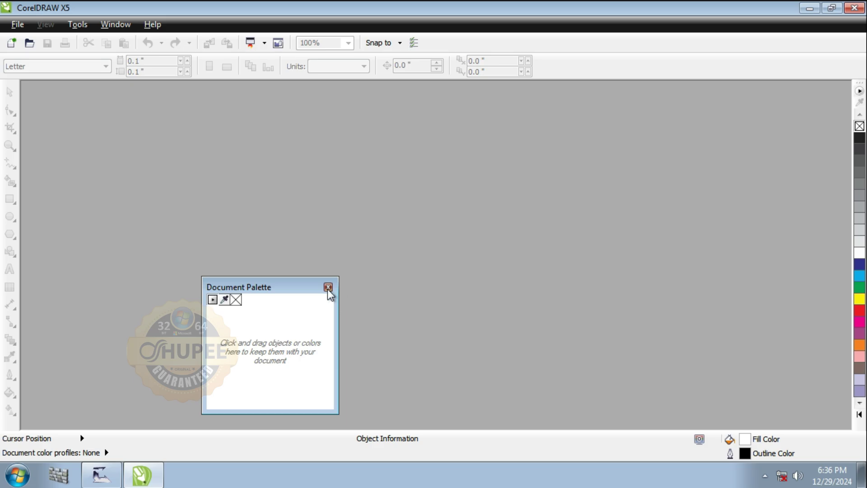
pyautogui.click(328, 287)
# - Quit CorelDRAW X5, close the keygen and refresh the desktop
pyautogui.click(855, 8)
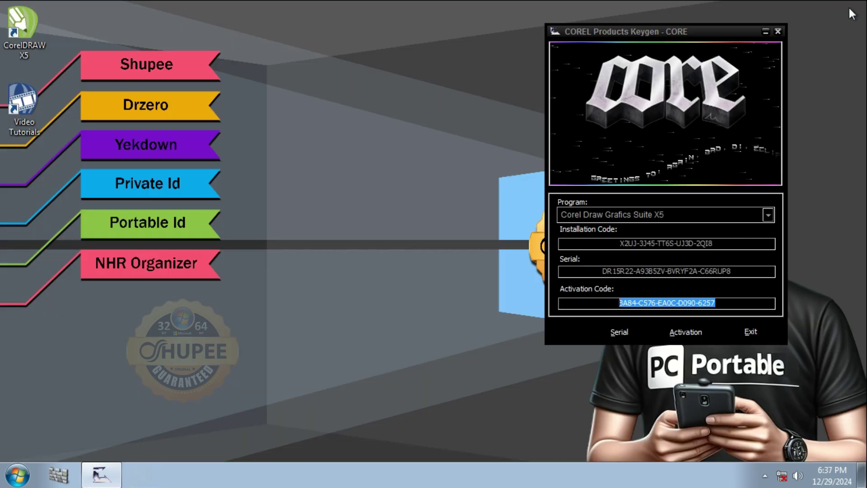
pyautogui.click(777, 30)
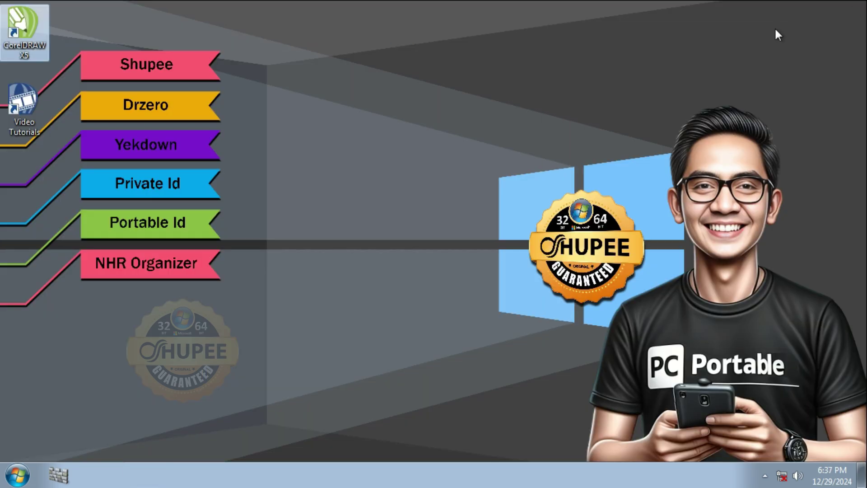
pyautogui.rightClick(404, 132)
pyautogui.click(419, 172)
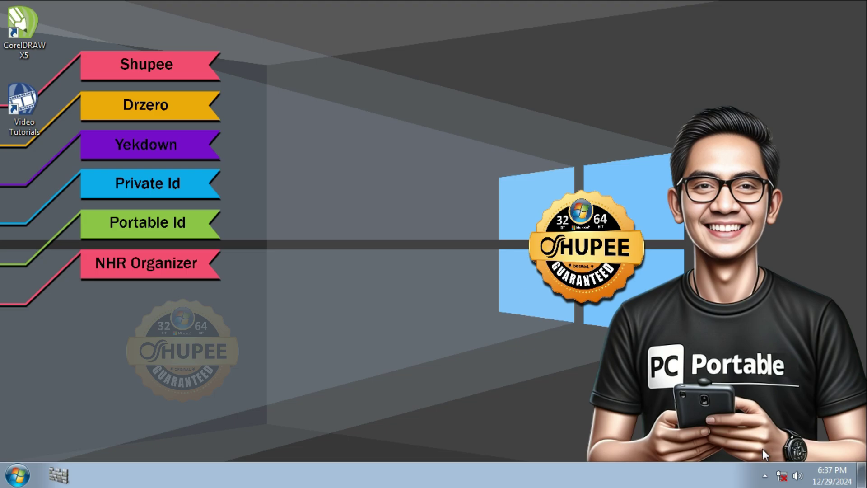
# - Enable the Local Area Connection adapter via Network and Sharing Center, then close the window
pyautogui.click(783, 477)
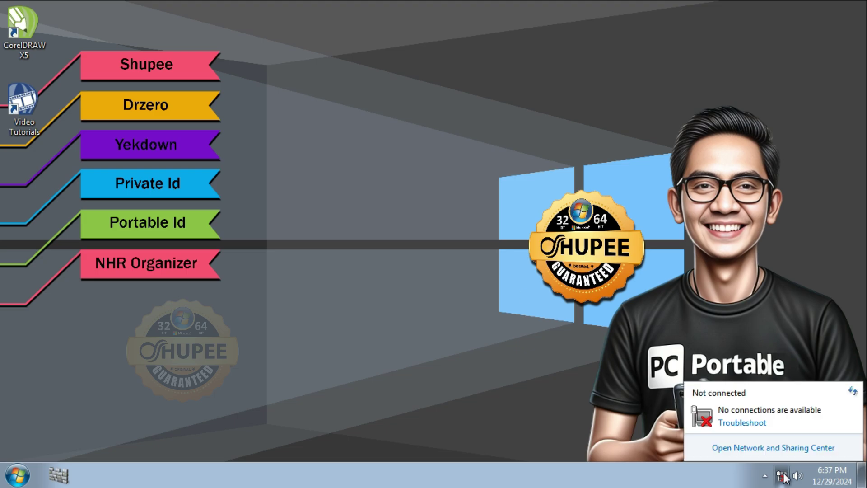
pyautogui.click(765, 448)
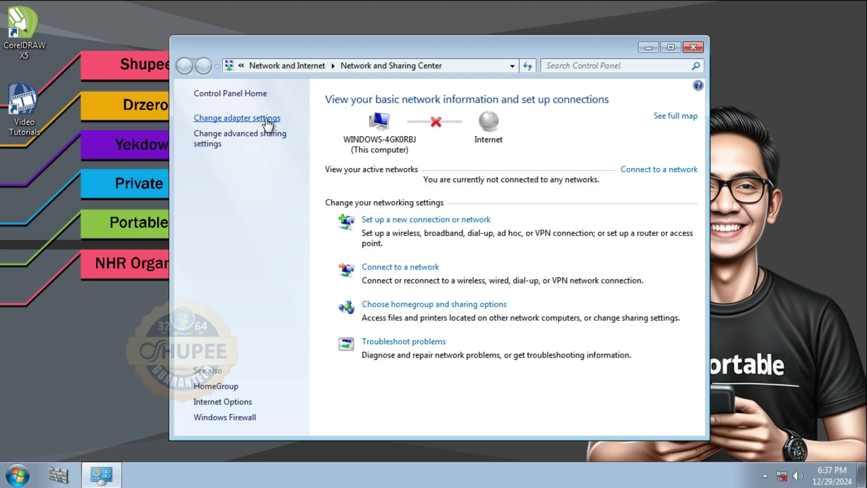
pyautogui.click(265, 118)
pyautogui.click(264, 119)
pyautogui.rightClick(260, 122)
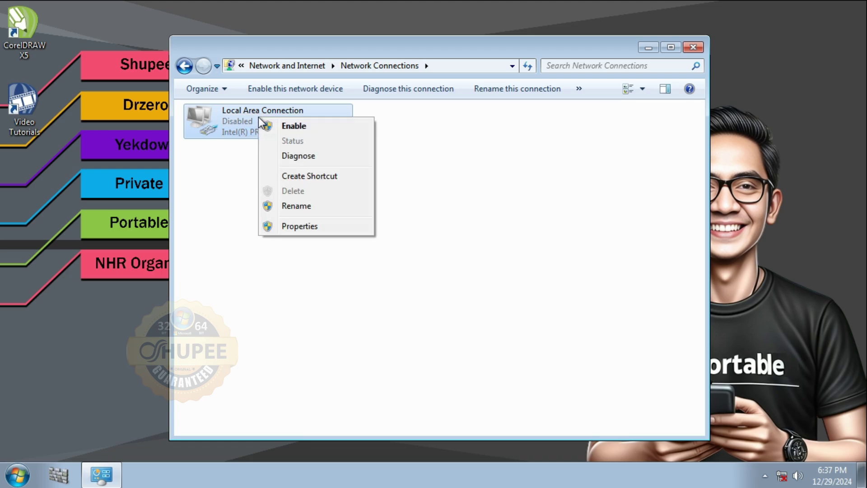
pyautogui.click(271, 126)
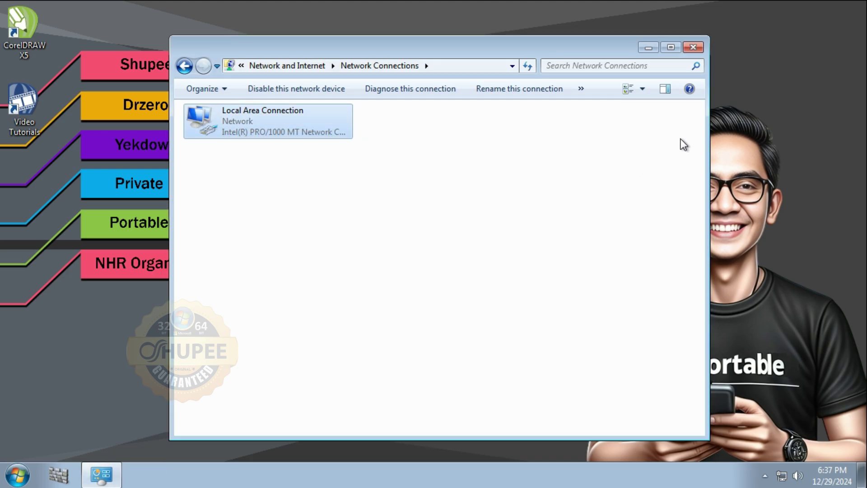
pyautogui.click(693, 47)
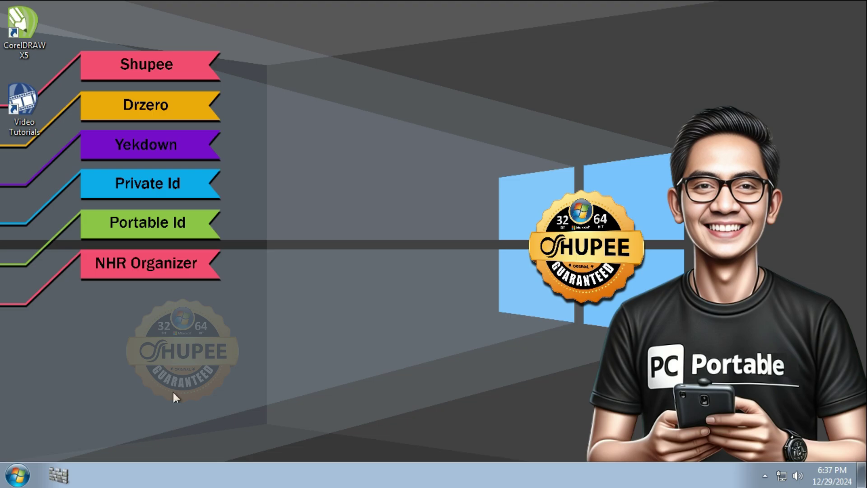
# - Turn on Windows Defender real-time protection in Tools > Options, save, close it and refresh the desktop
pyautogui.click(58, 475)
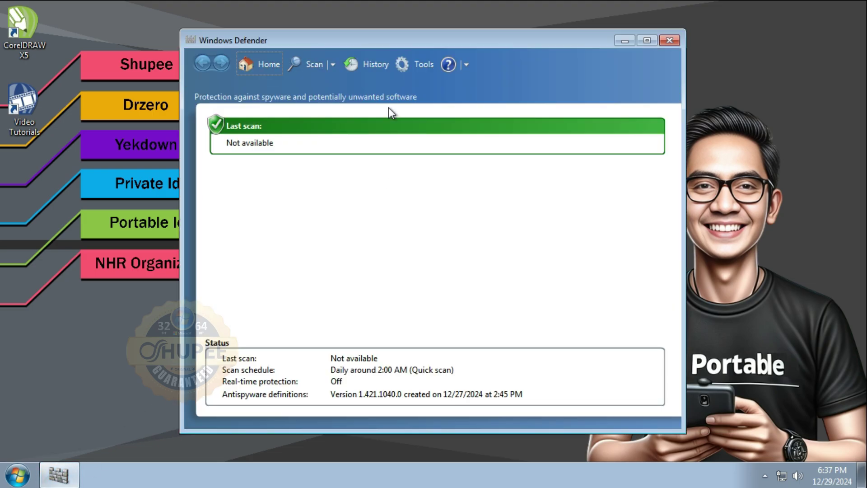
pyautogui.click(416, 65)
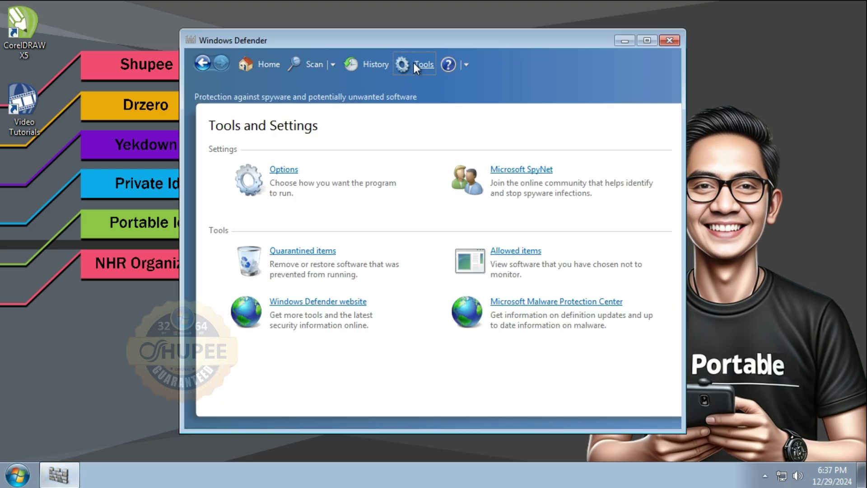
pyautogui.click(284, 170)
pyautogui.click(275, 177)
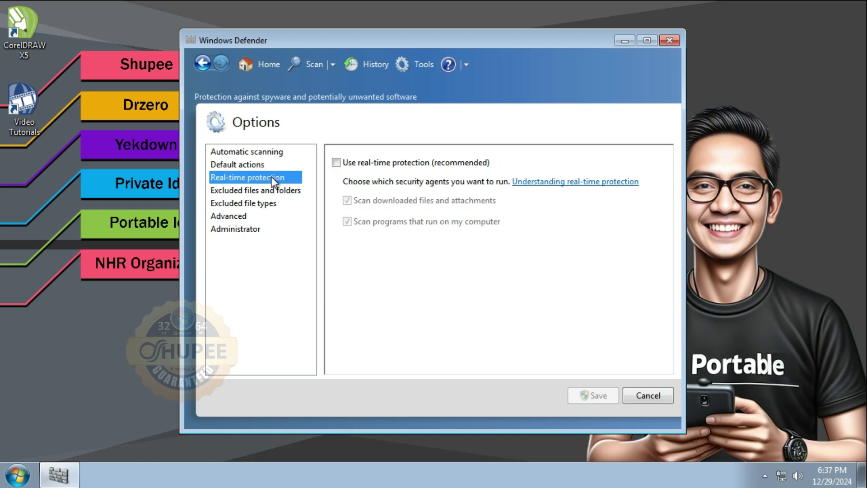
pyautogui.click(337, 163)
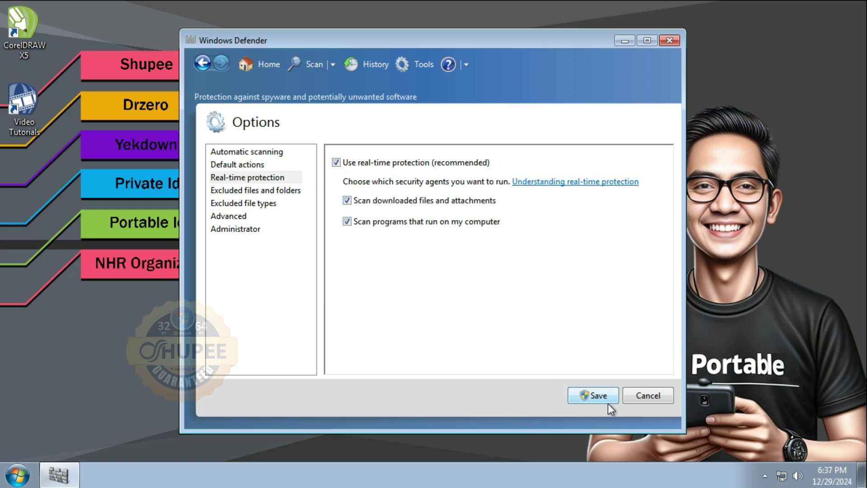
pyautogui.click(598, 396)
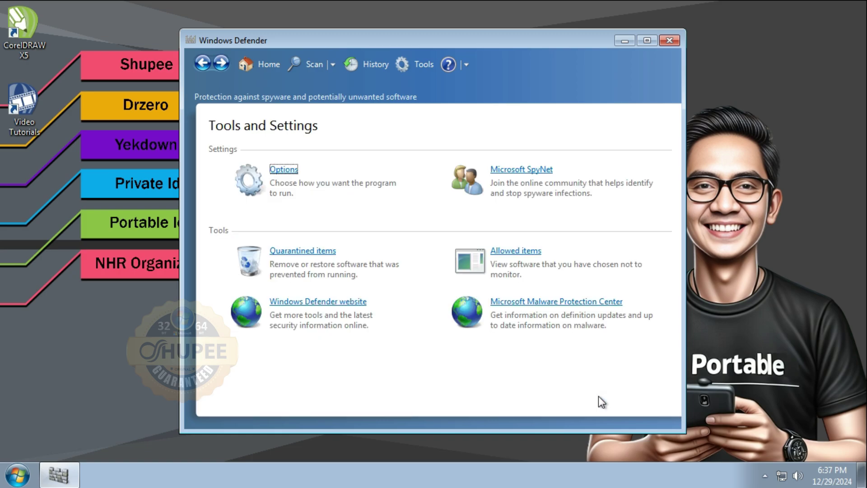
pyautogui.click(669, 40)
pyautogui.rightClick(411, 165)
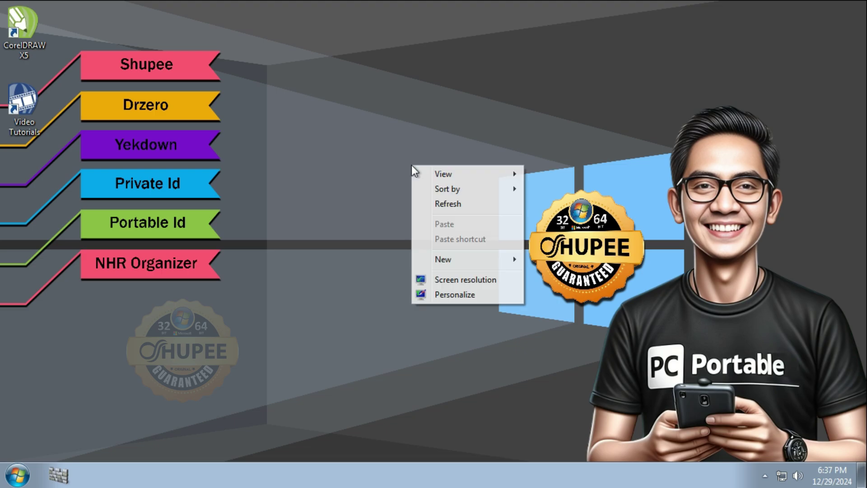
pyautogui.click(430, 202)
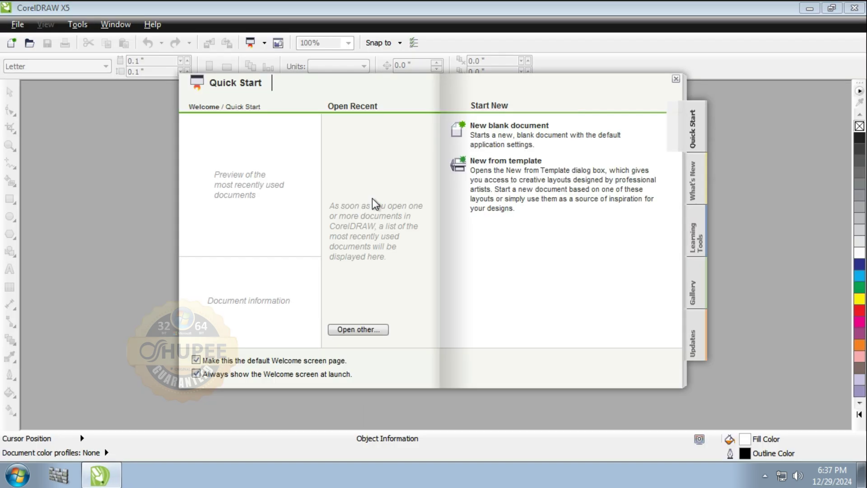
# - Dismiss the Quick Start screen and create the 8.5 × 11.0 inch Letter document Untitled-1 via File > New
pyautogui.click(676, 80)
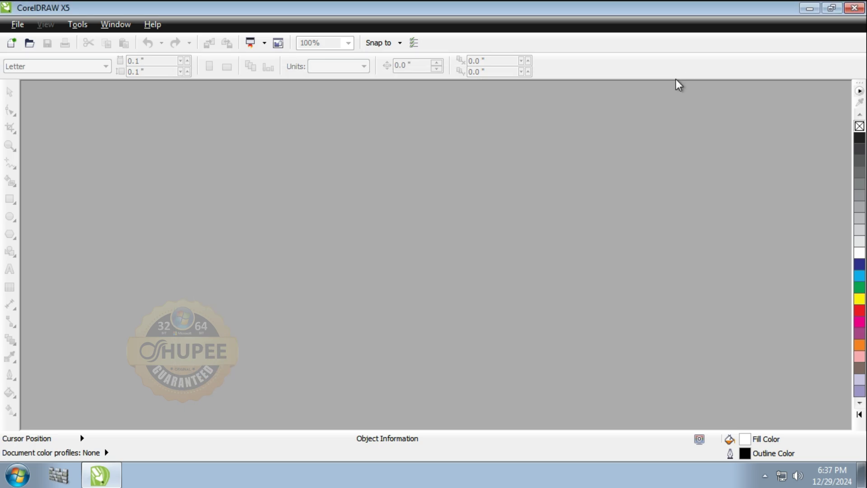
pyautogui.rightClick(340, 183)
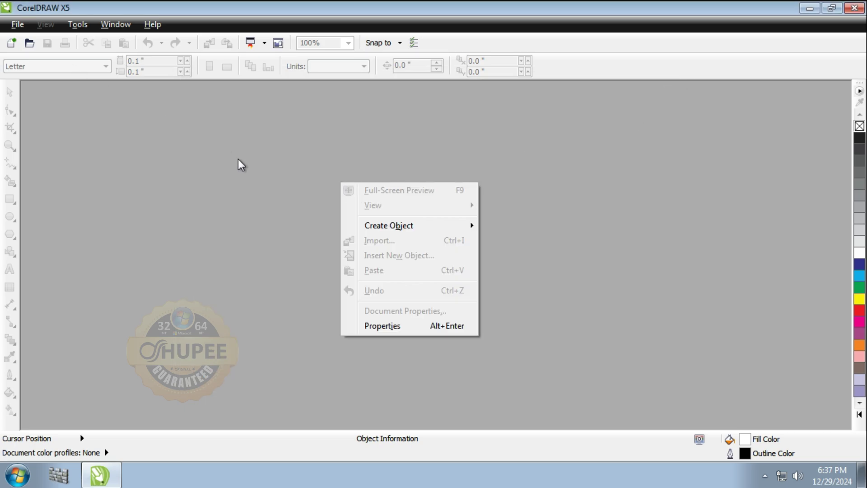
pyautogui.click(15, 26)
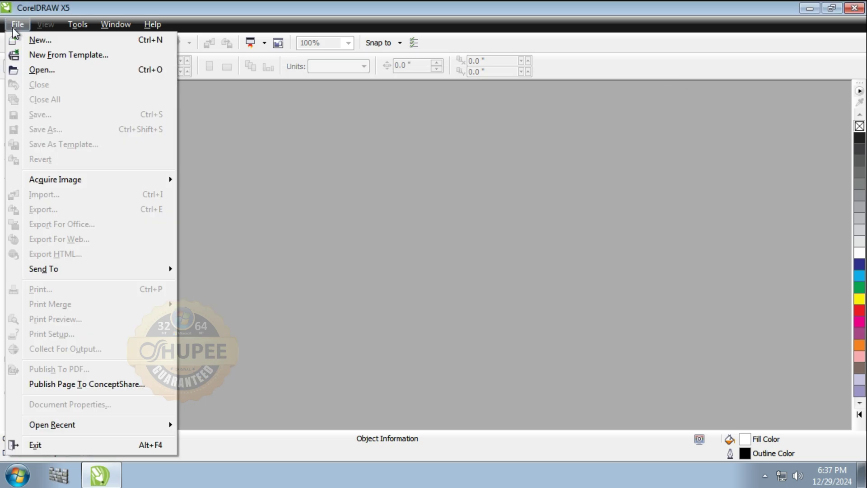
pyautogui.click(29, 40)
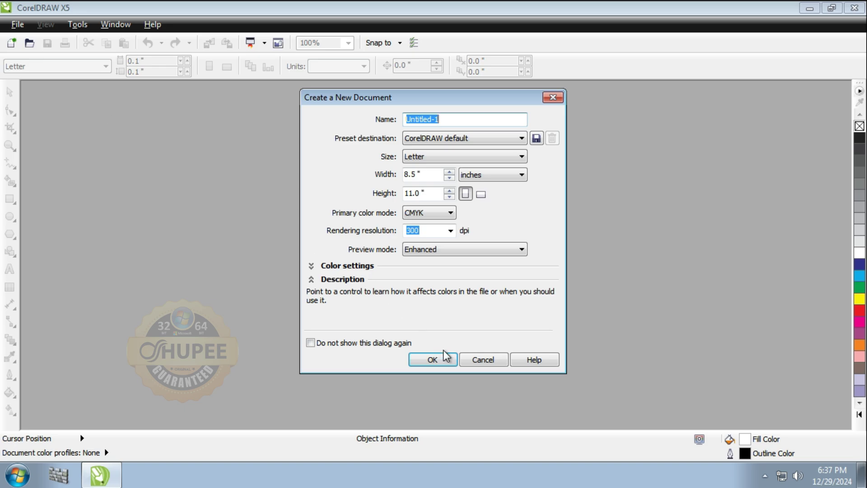
pyautogui.click(433, 359)
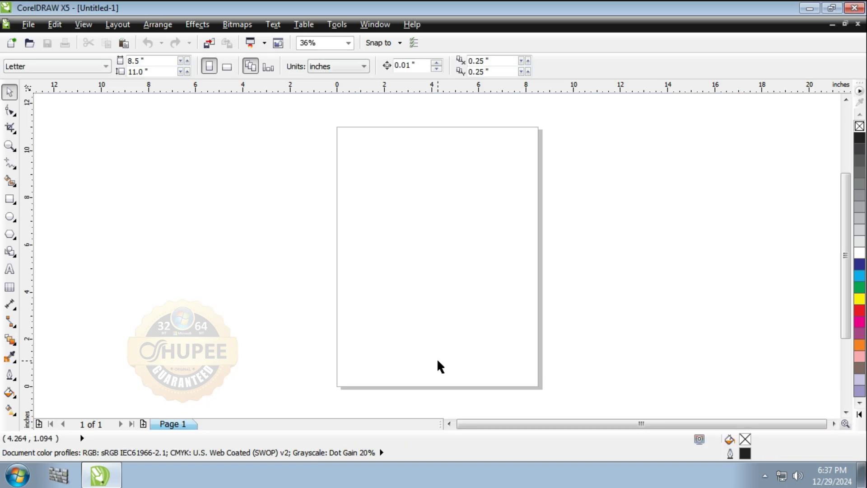
# - Type 'TERIMA KASIH SUDAH MENONTON SHUPEE' on the page with the Text tool
pyautogui.click(10, 271)
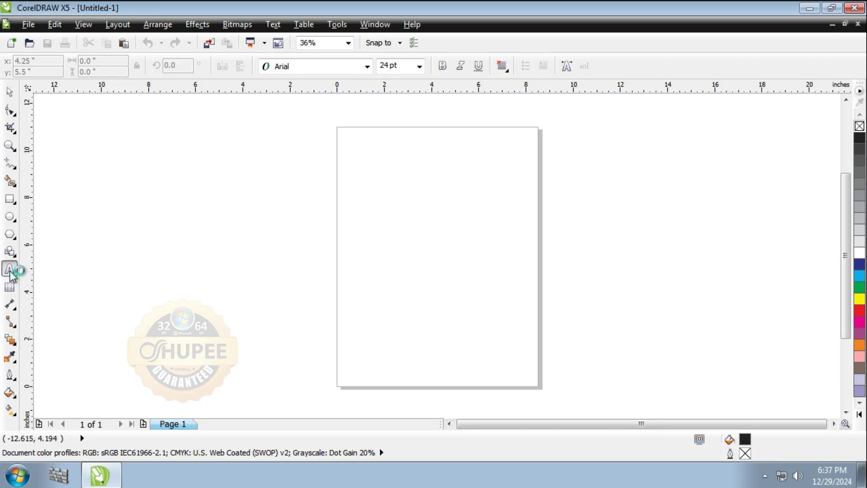
pyautogui.click(383, 177)
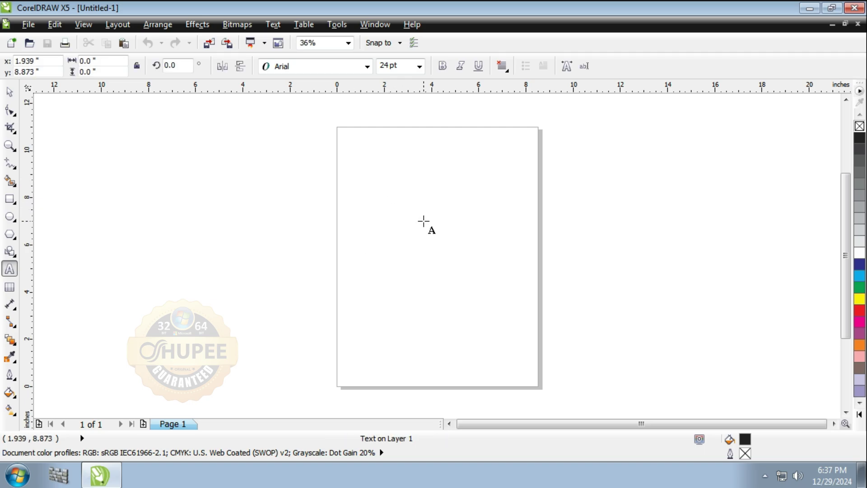
pyautogui.write('TON')
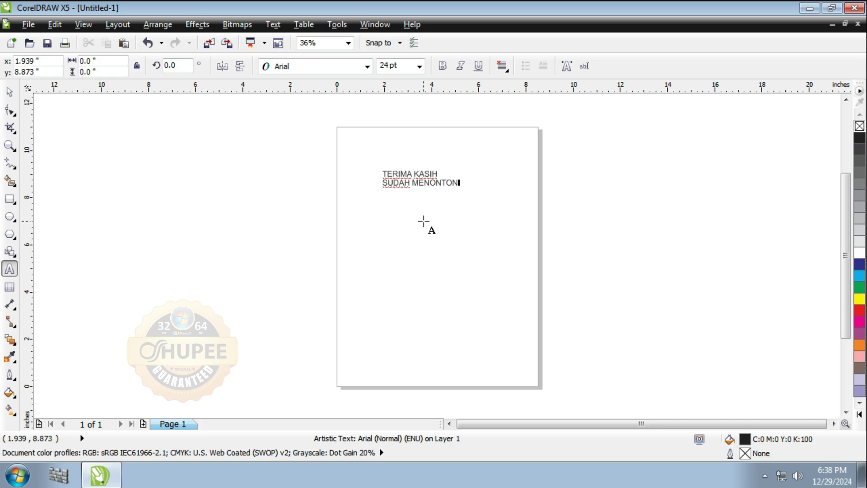
pyautogui.press('Return')
pyautogui.press('Return')
pyautogui.write('SHUPEE')
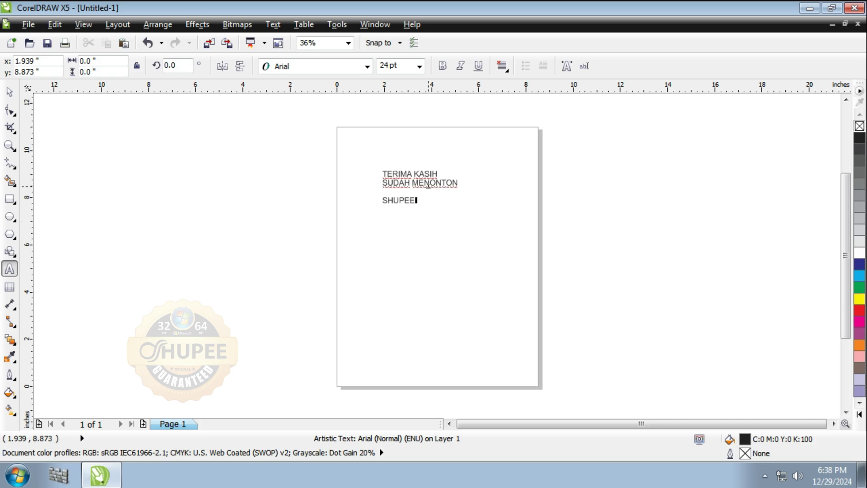
pyautogui.press('Escape')
# - Enlarge the text to about 41.5 pt and colour it red
pyautogui.moveTo(462, 208); pyautogui.dragTo(516, 286)
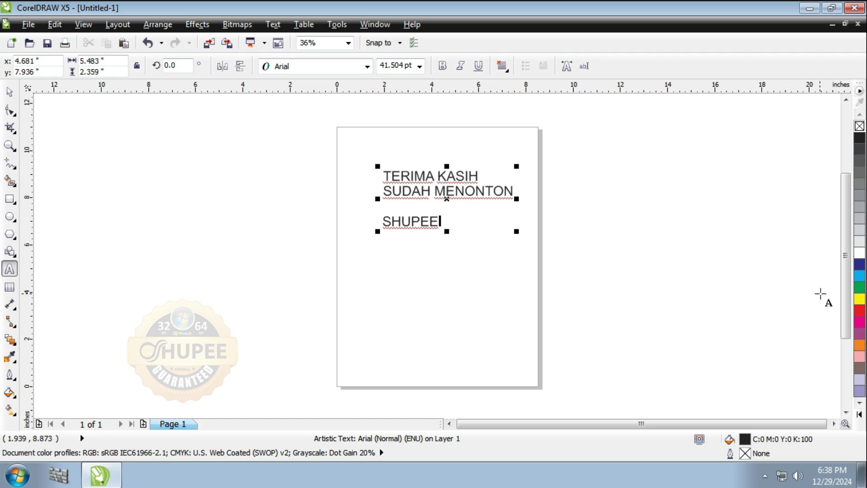
pyautogui.click(859, 311)
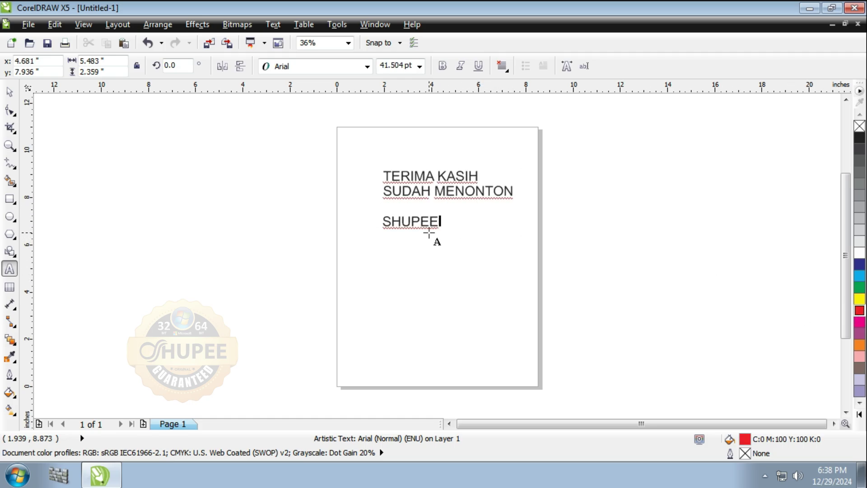
pyautogui.moveTo(447, 217); pyautogui.dragTo(382, 181)
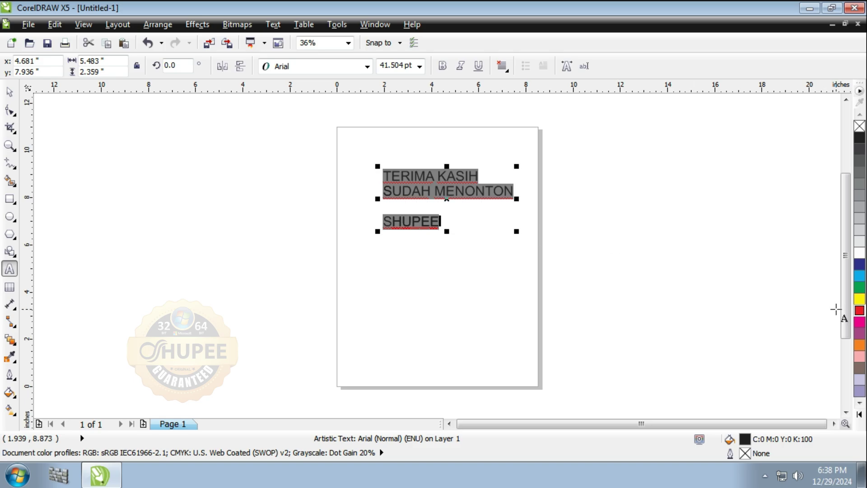
pyautogui.click(859, 312)
pyautogui.click(633, 279)
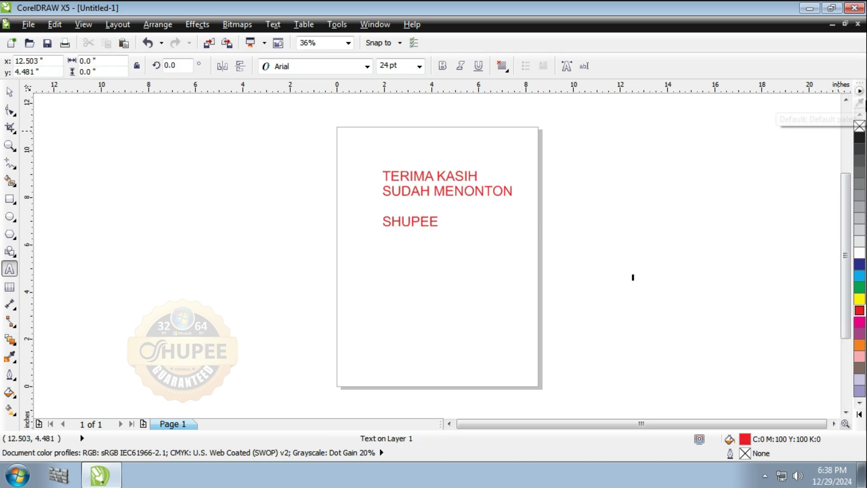
# - Close CorelDRAW without saving the document and refresh the desktop
pyautogui.click(855, 8)
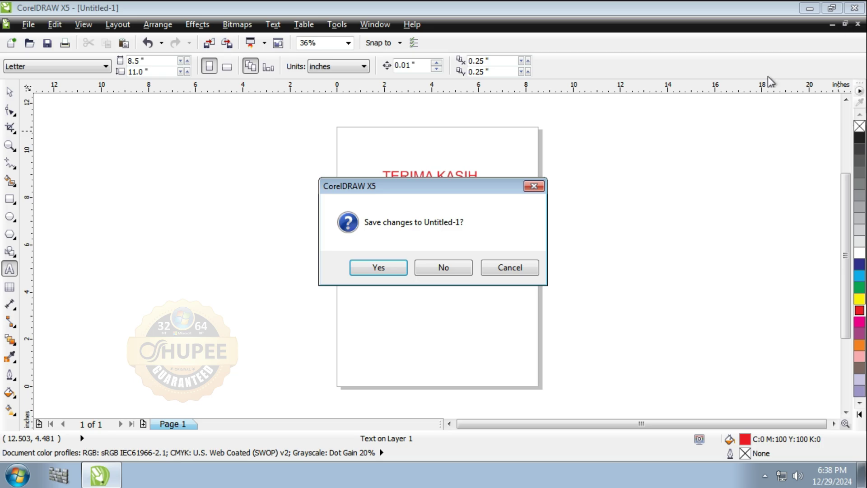
pyautogui.click(430, 269)
pyautogui.rightClick(386, 128)
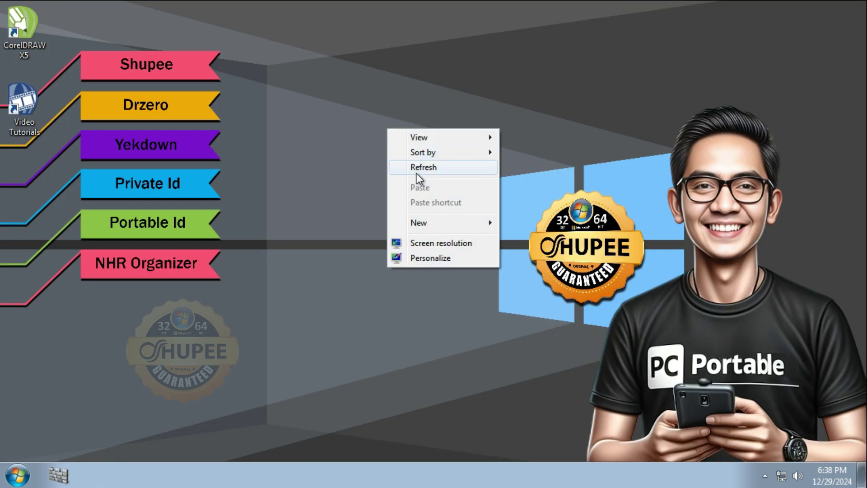
pyautogui.click(416, 172)
pyautogui.rightClick(349, 142)
pyautogui.click(384, 185)
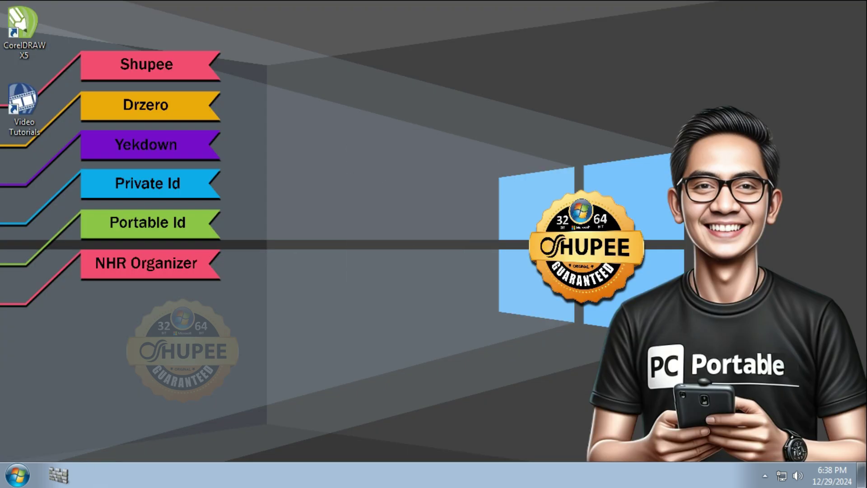